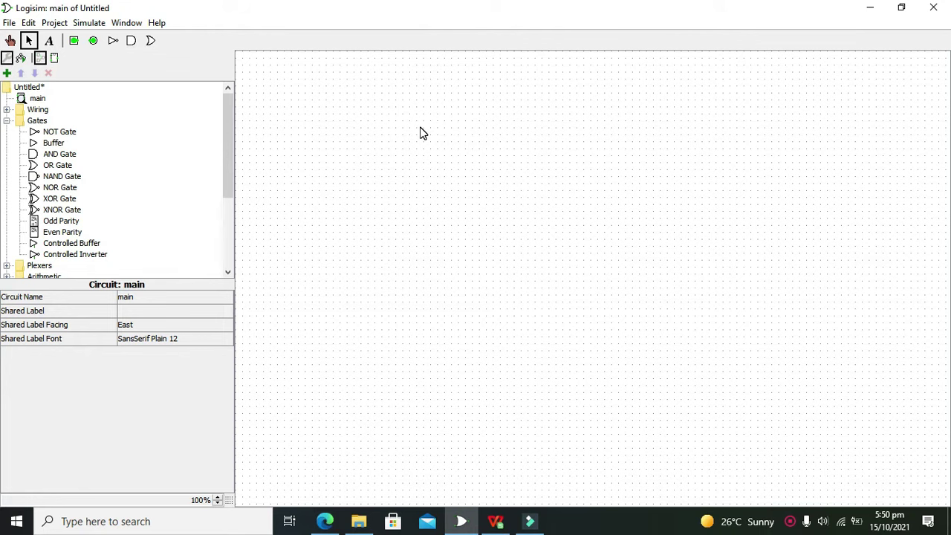
Place an AND gate and duplicate it into a vertical column of four AND gates
left_click(133, 42)
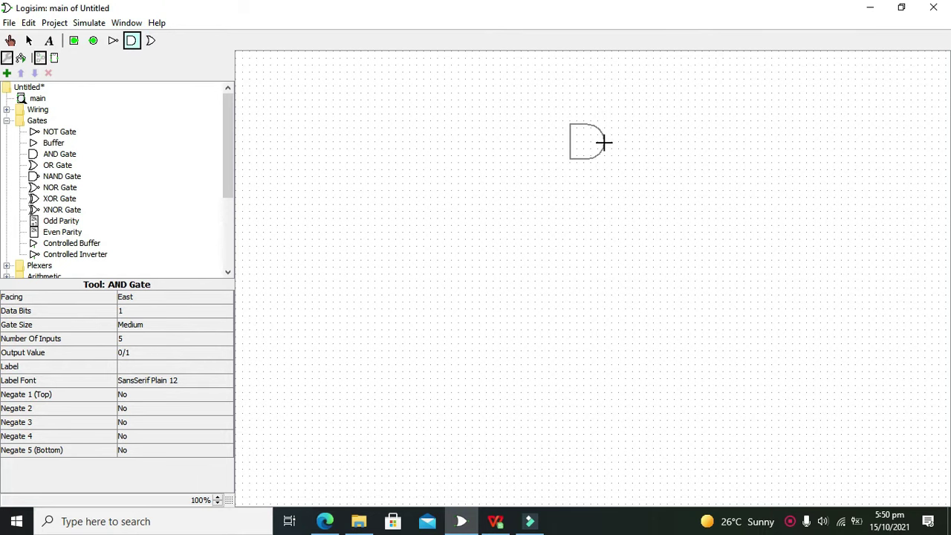
left_click(603, 142)
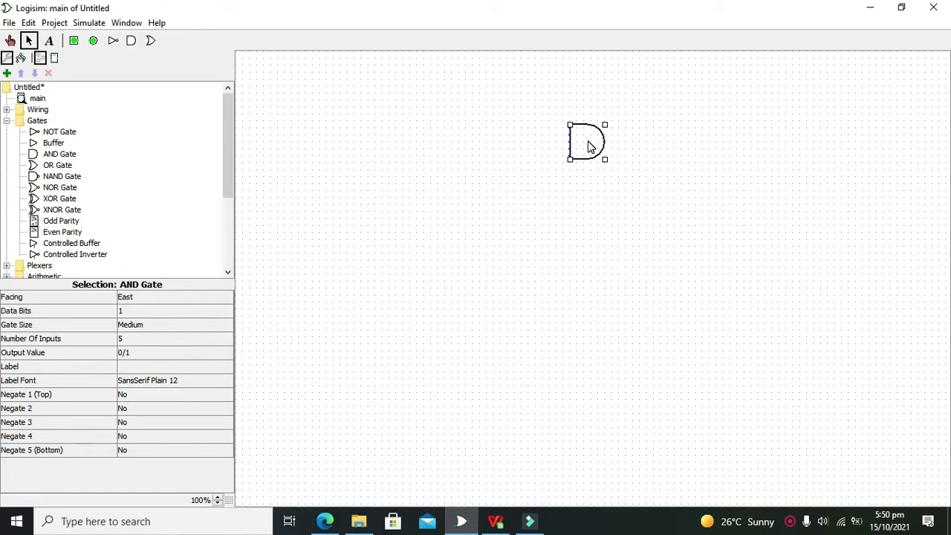
left_click_drag(589, 146, 578, 228)
left_click(630, 284)
left_click_drag(575, 156, 577, 309)
key("ctrl+v")
left_click_drag(585, 156, 579, 381)
left_click(661, 398)
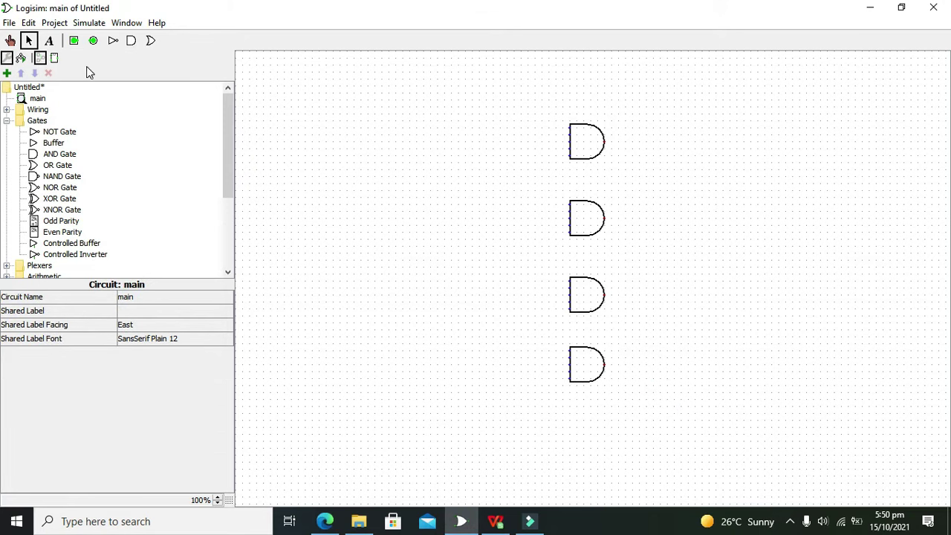
Place an OR gate right of the AND column and set its Number Of Inputs to 4
left_click(151, 41)
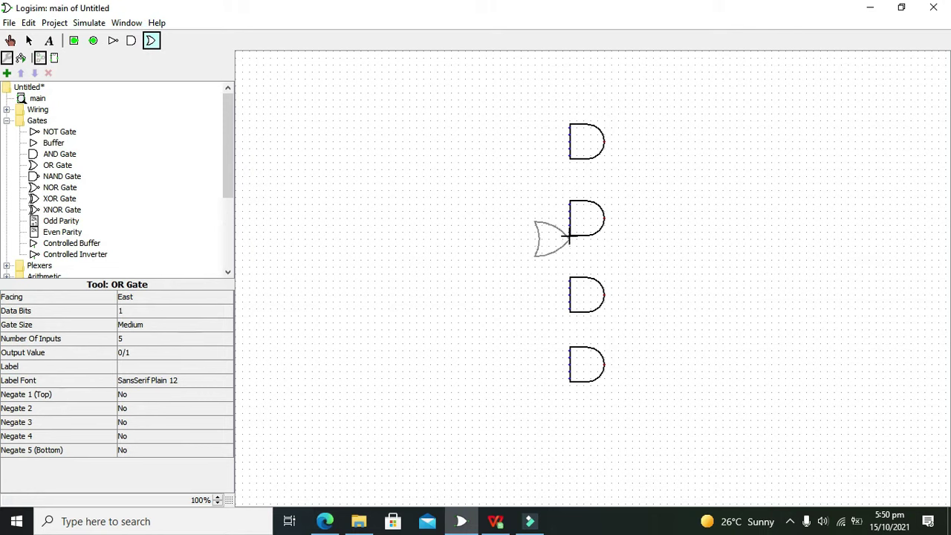
left_click(751, 255)
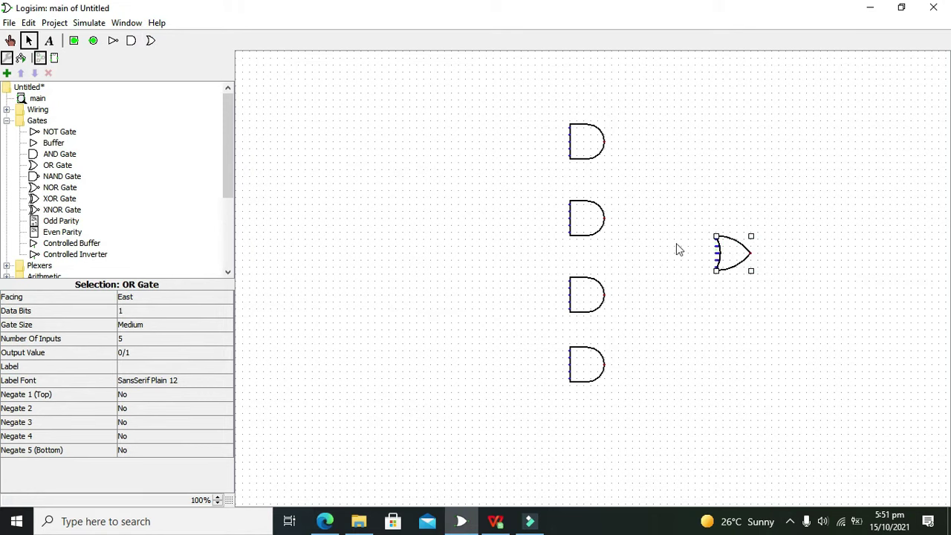
left_click(749, 277)
left_click(735, 263)
left_click(141, 339)
left_click(226, 353)
left_click(176, 352)
left_click(758, 320)
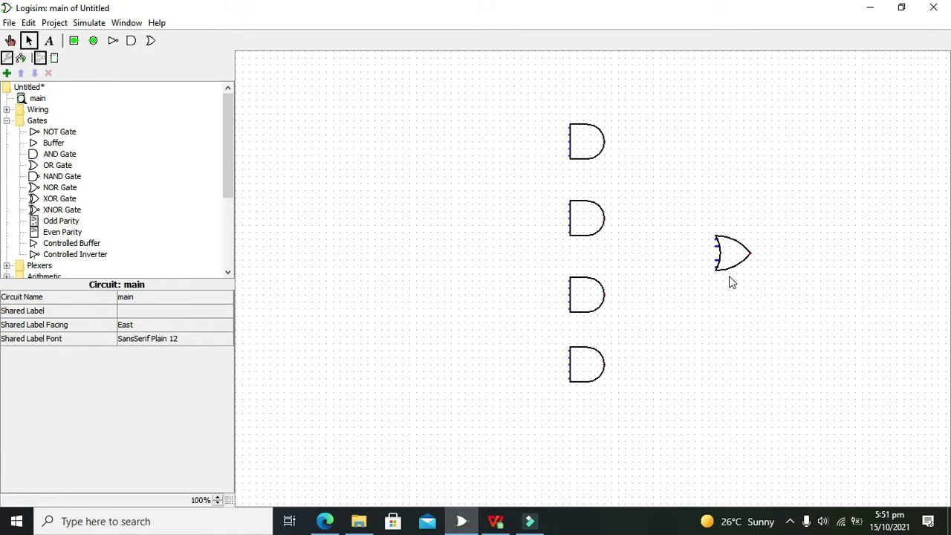
left_click(717, 242)
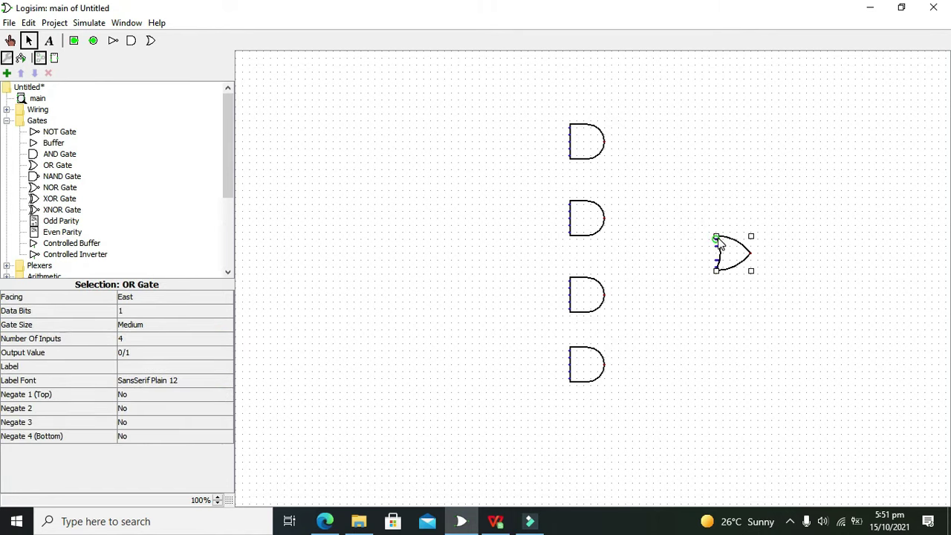
Wire the OR gate's top two inputs to the outputs of the top two AND gates
left_click_drag(716, 239, 606, 142)
left_click(606, 143)
left_click(662, 164)
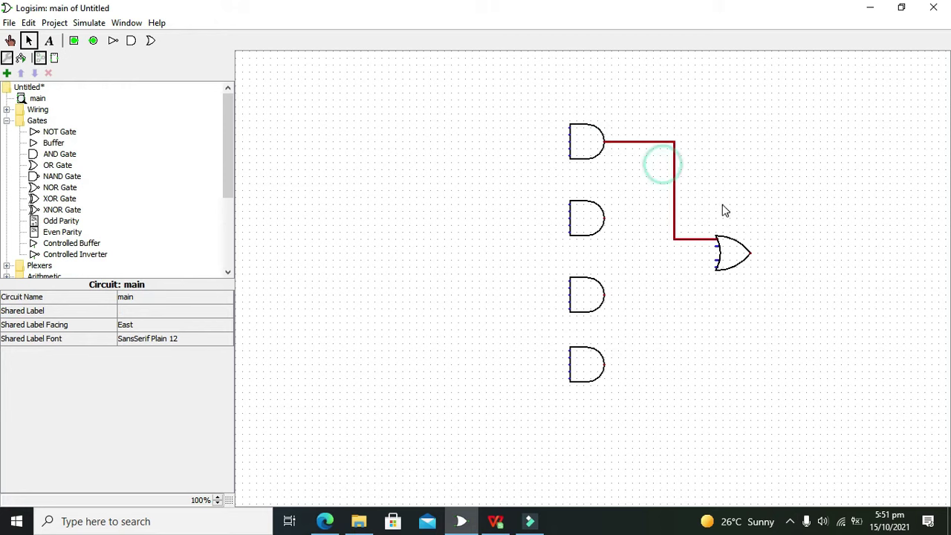
left_click(716, 253)
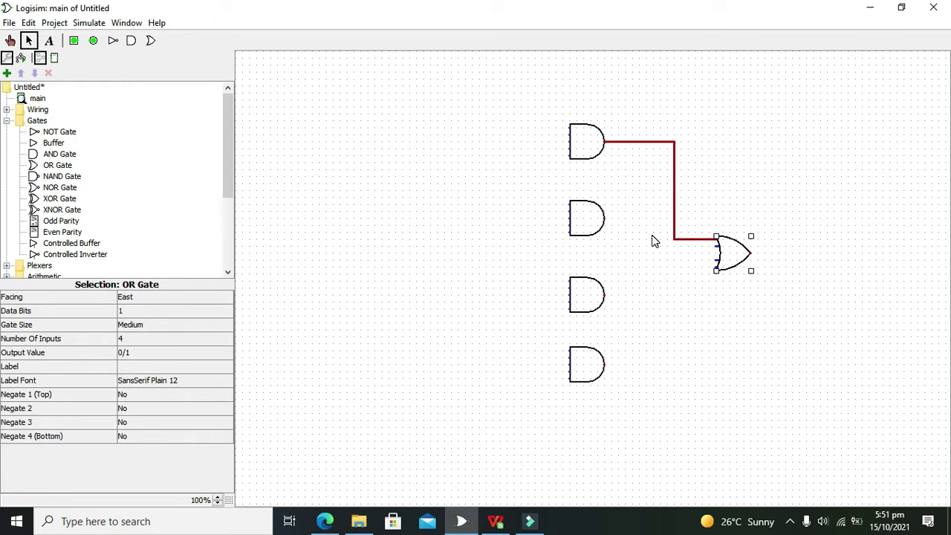
left_click_drag(716, 248, 604, 218)
left_click(694, 278)
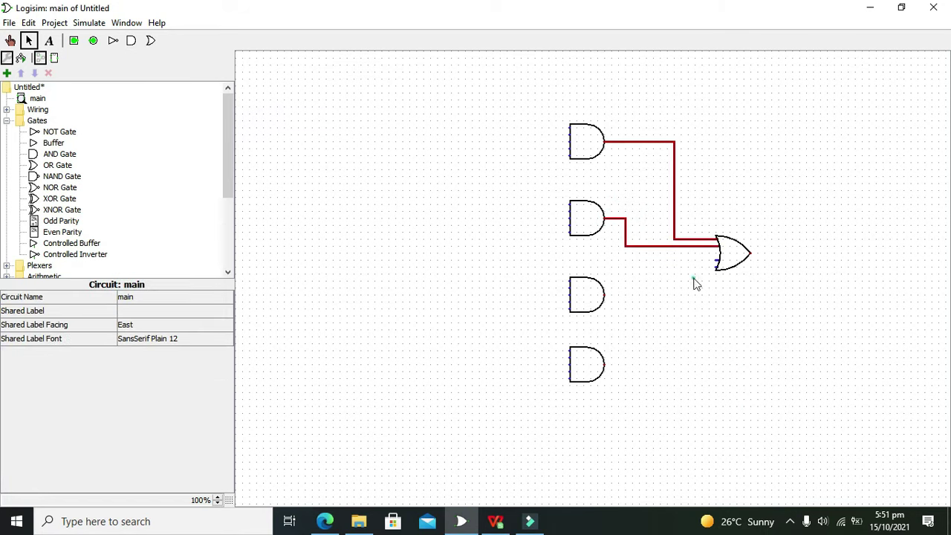
Wire the OR gate's third and fourth inputs to the third and bottom AND gate outputs
left_click(716, 258)
left_click_drag(716, 259, 605, 296)
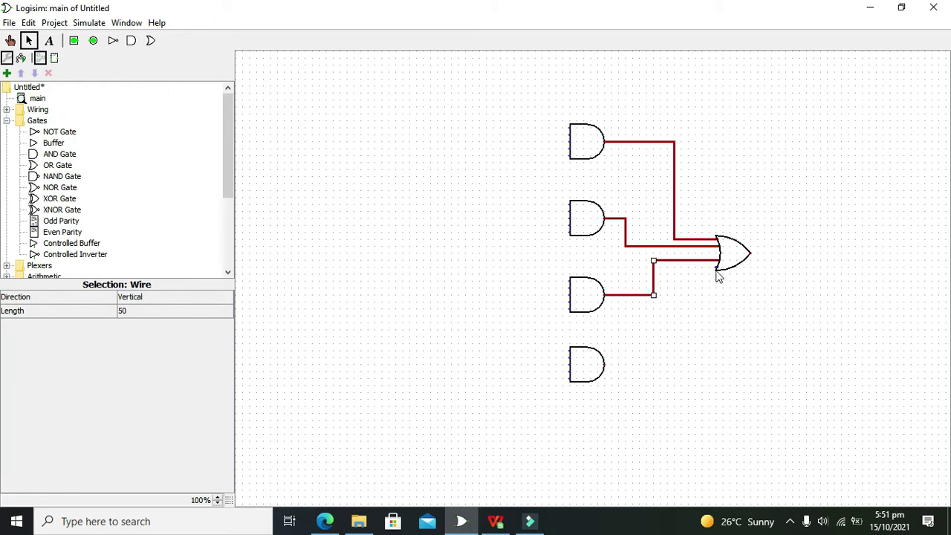
left_click_drag(714, 267, 607, 371)
left_click(608, 371)
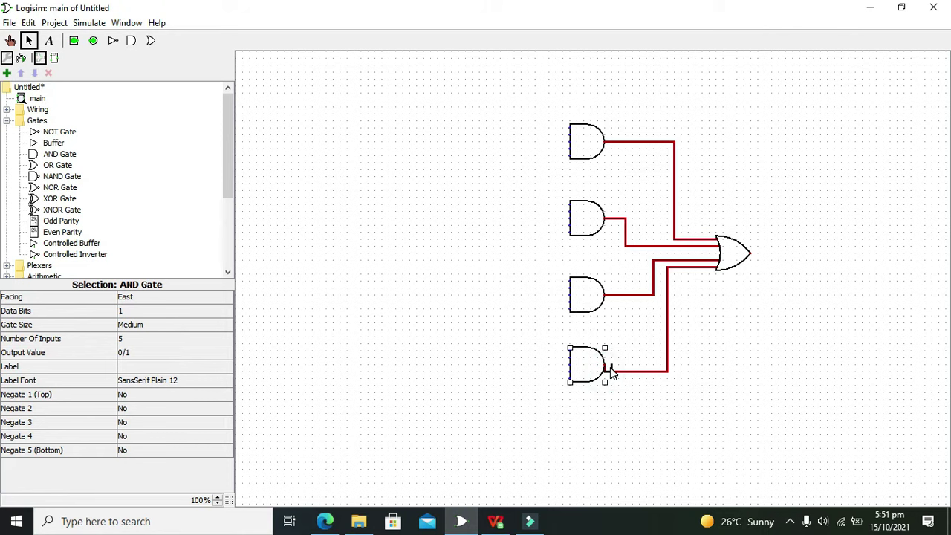
Delete the misconnected bottom horizontal wire and its leftover stub
left_click(615, 373)
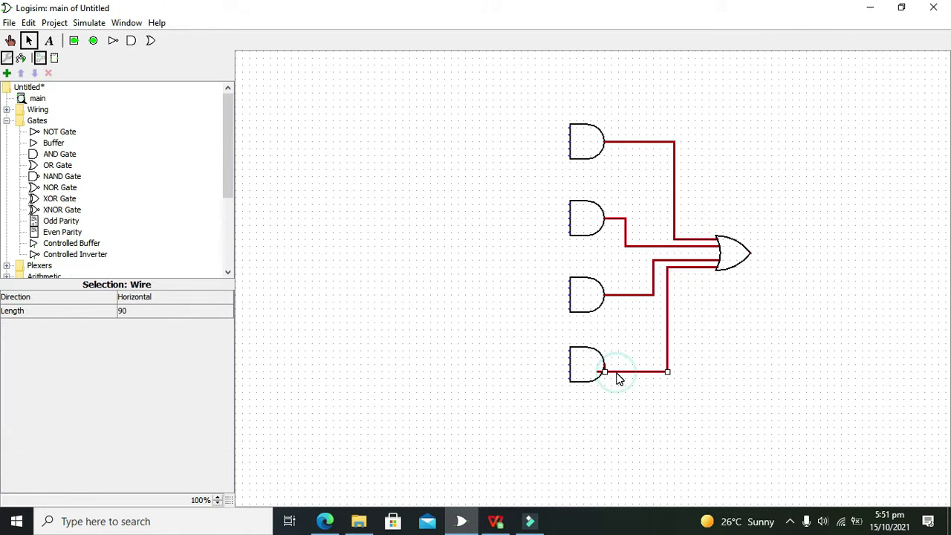
key("Delete")
left_click(601, 373)
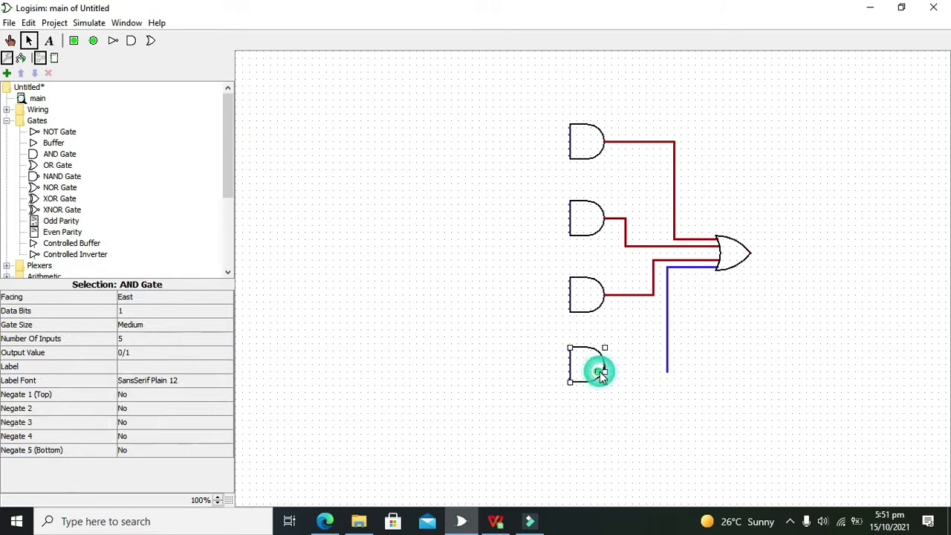
left_click(630, 348)
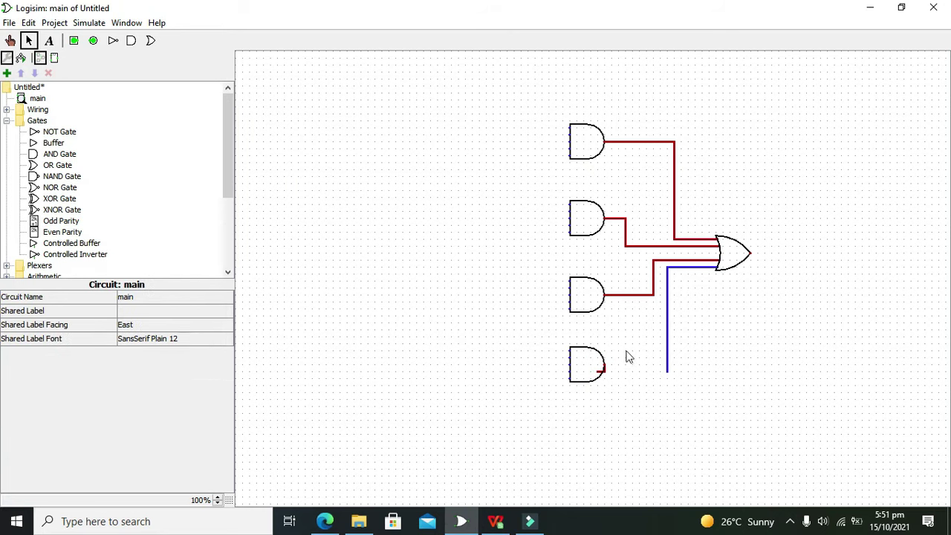
left_click_drag(617, 365, 597, 382)
key("Delete")
Check the context options at the bottom AND gate's output, leaving everything unchanged
right_click(606, 372)
left_click(609, 367)
right_click(606, 373)
left_click(617, 366)
right_click(606, 371)
left_click(627, 376)
right_click(667, 372)
left_click(615, 376)
right_click(605, 371)
left_click(624, 359)
Reconnect the bottom AND gate's output to the loose end of the OR gate's fourth input wire
left_click_drag(606, 371, 667, 367)
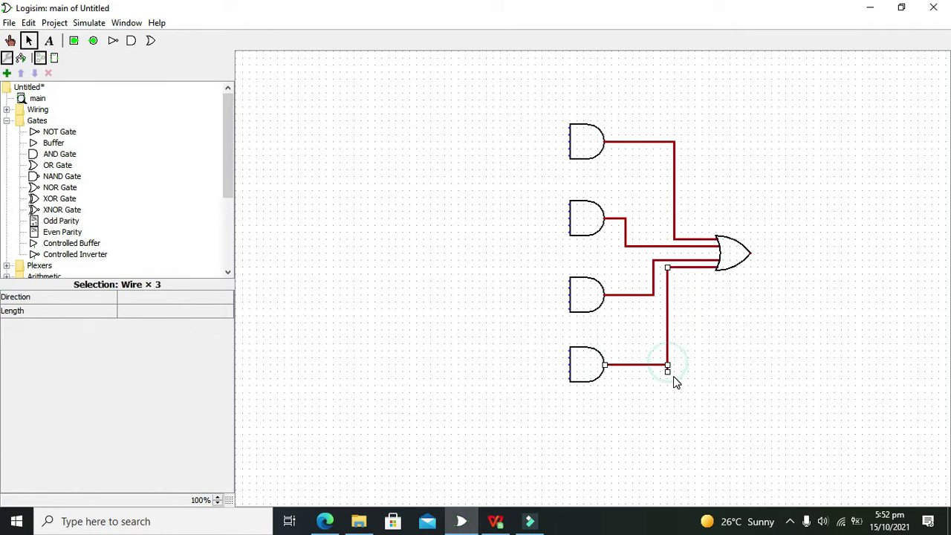
left_click(668, 371)
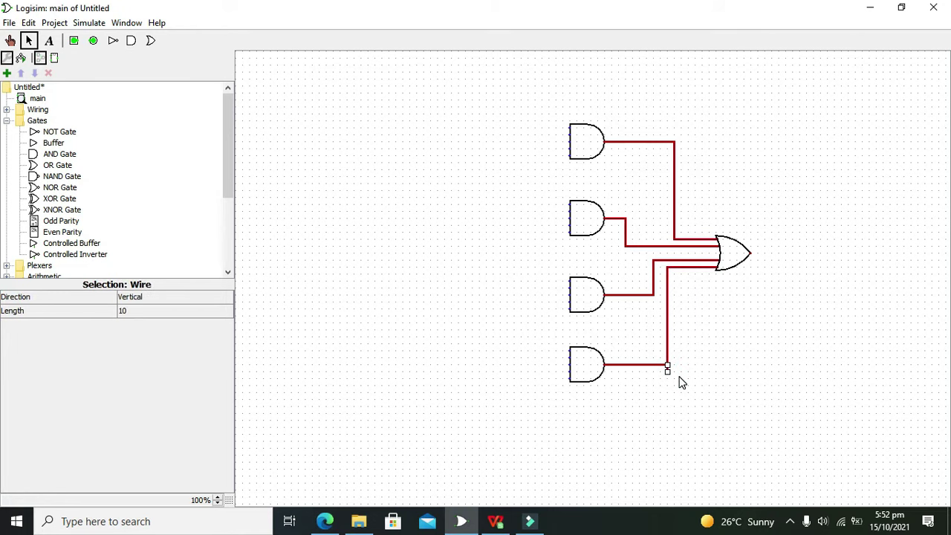
left_click(682, 383)
left_click(580, 363)
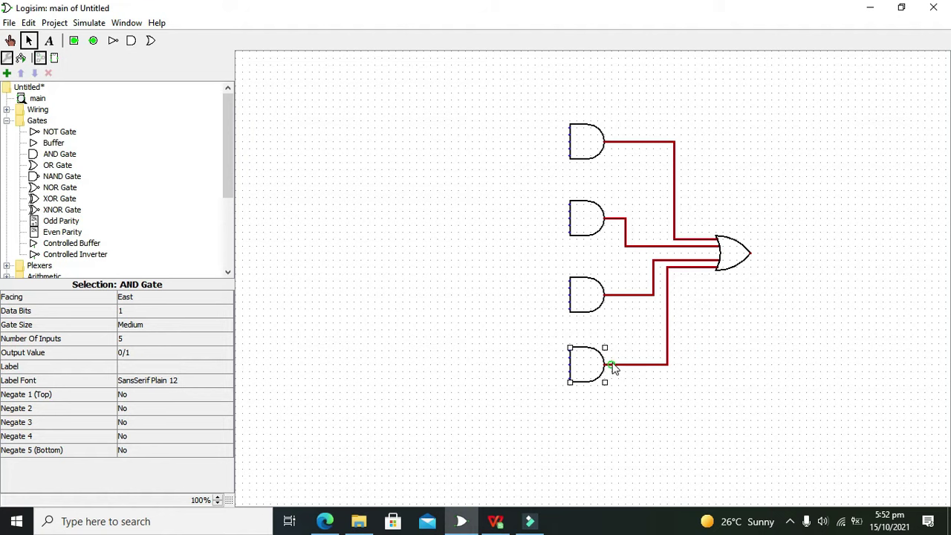
Change the bottom and third AND gates from 5 inputs to 3
left_click(148, 338)
left_click(227, 355)
left_click(223, 339)
left_click(225, 352)
left_click(200, 354)
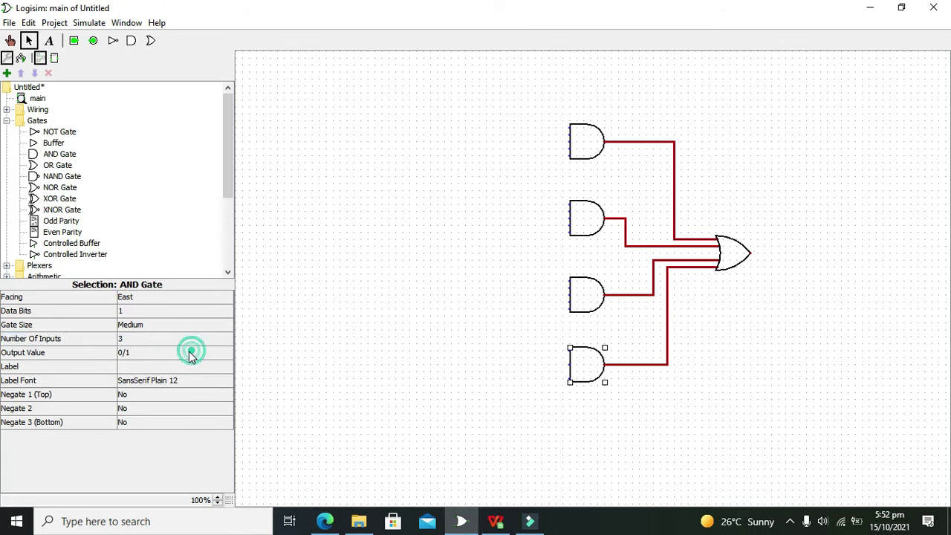
left_click(569, 295)
left_click(136, 338)
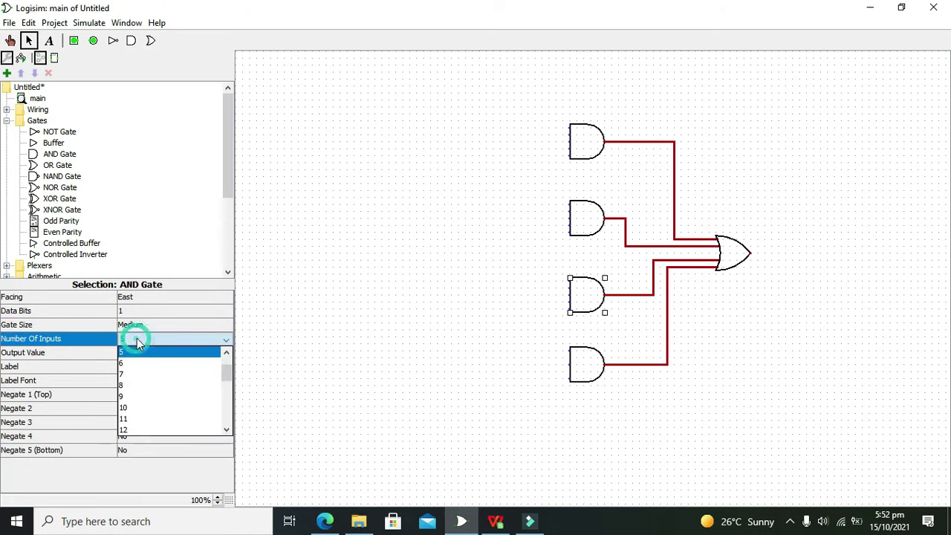
left_click(226, 352)
left_click(191, 352)
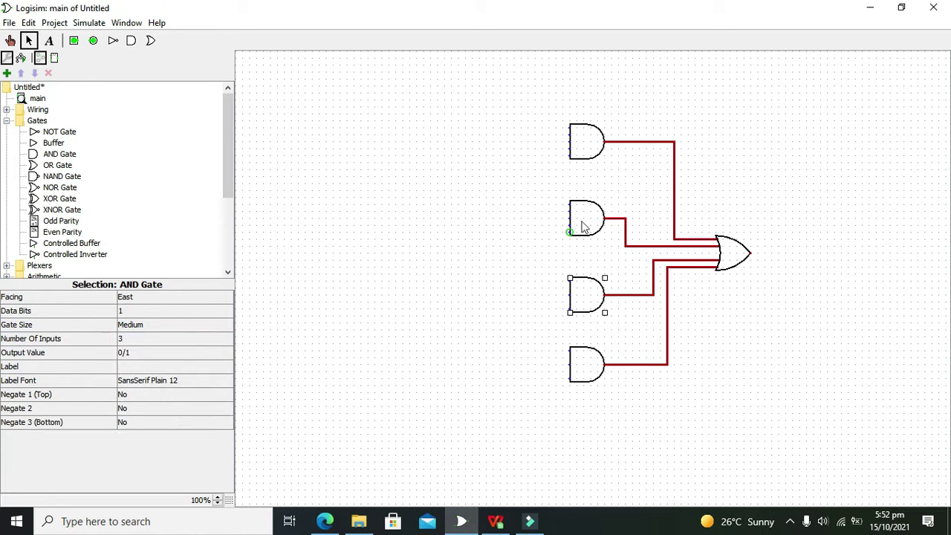
Change the second and top AND gates from 5 inputs to 3
left_click(585, 220)
left_click(183, 342)
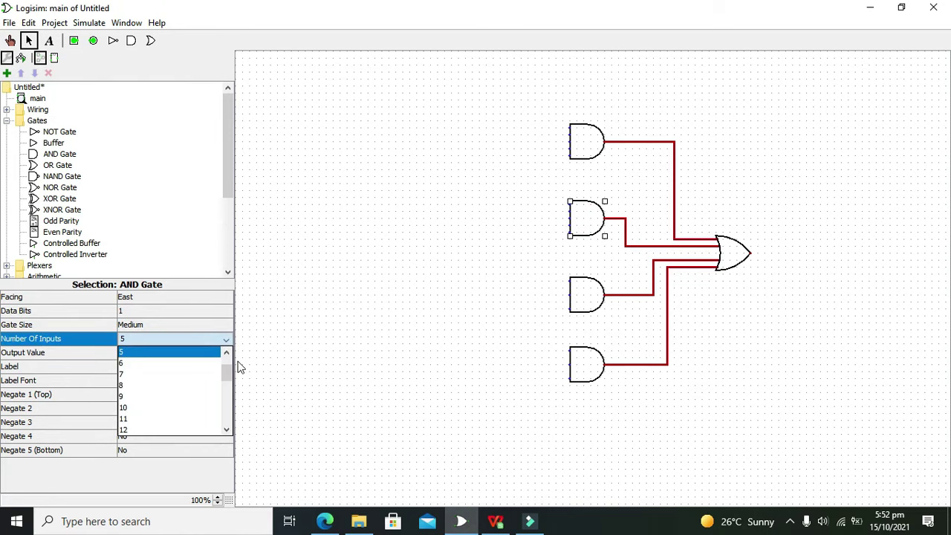
left_click(238, 364)
left_click(217, 338)
left_click(227, 355)
left_click(186, 352)
left_click(584, 143)
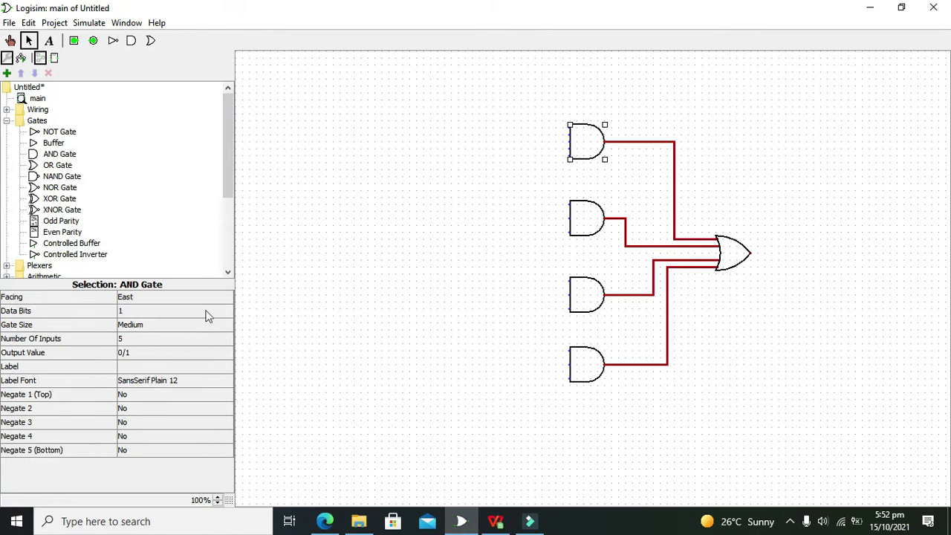
left_click(170, 340)
left_click(225, 351)
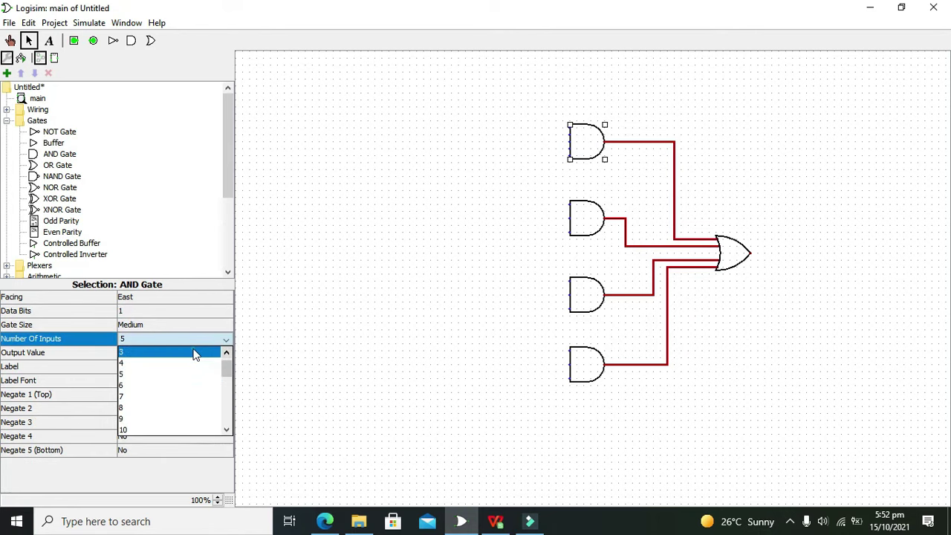
left_click(191, 352)
left_click(386, 321)
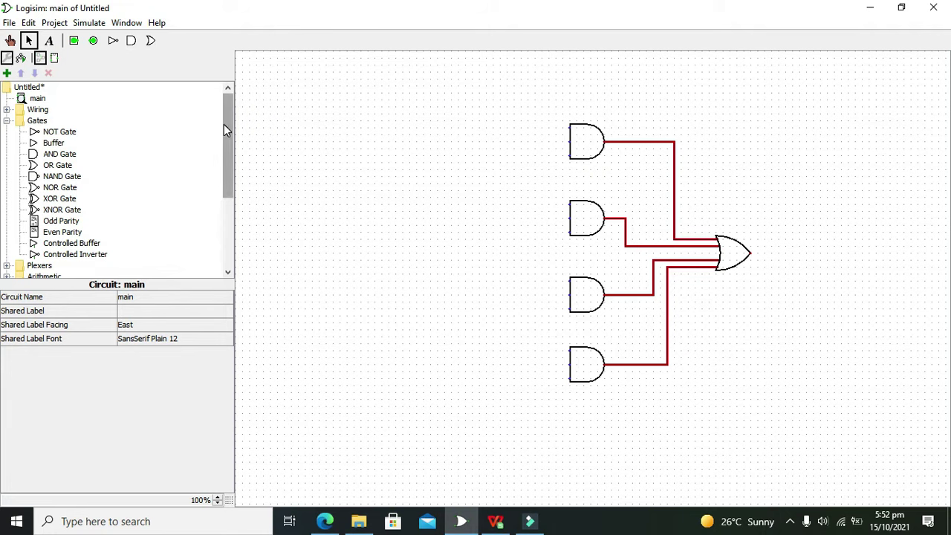
Place two east-facing NOT gates stacked one above the other at the lower left
left_click(59, 132)
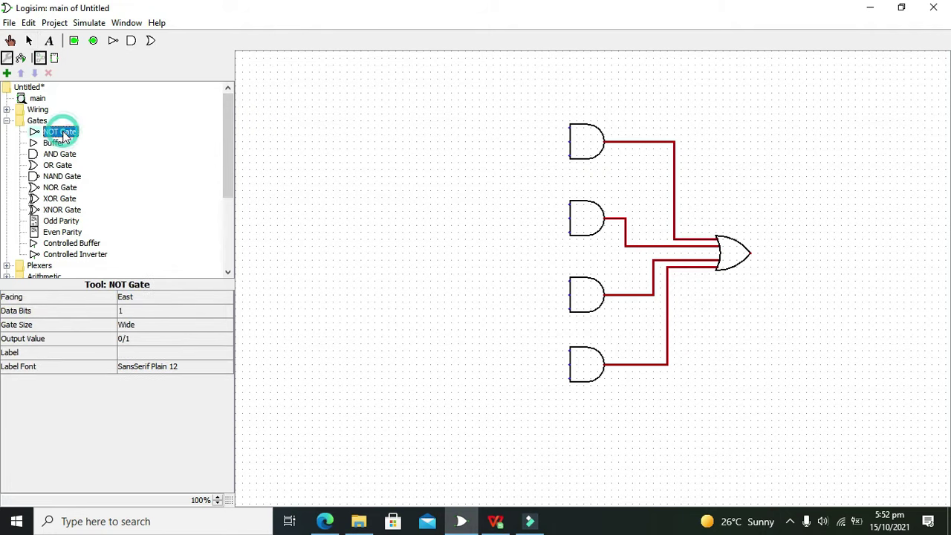
left_click(361, 434)
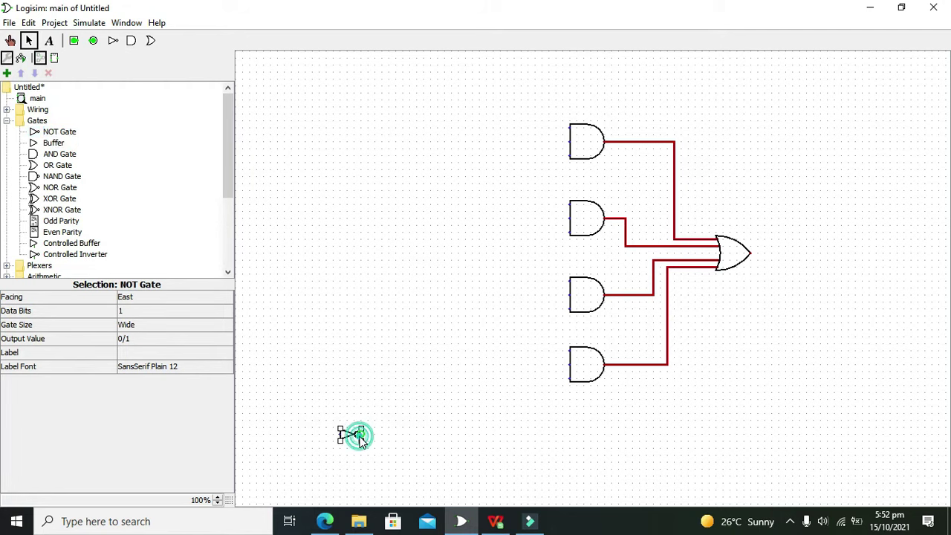
left_click_drag(356, 435, 349, 467)
left_click(401, 459)
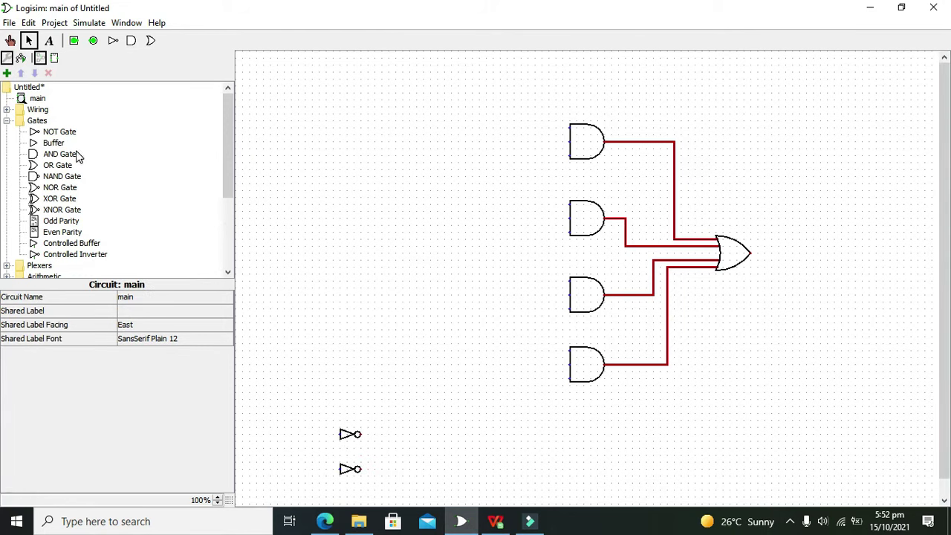
left_click(76, 42)
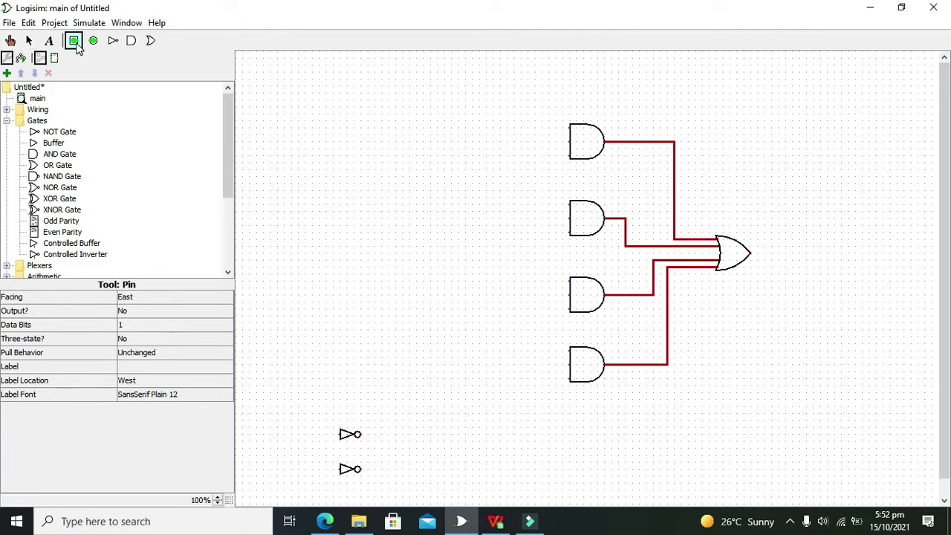
Add two left-hand input pins wired to the top inputs of the first two AND gates
left_click(295, 127)
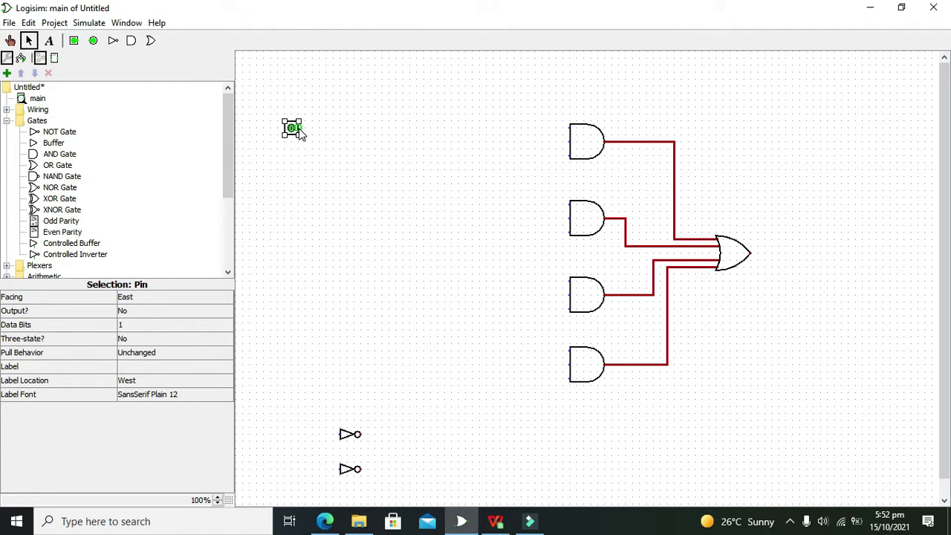
left_click_drag(300, 128, 569, 128)
left_click(569, 128)
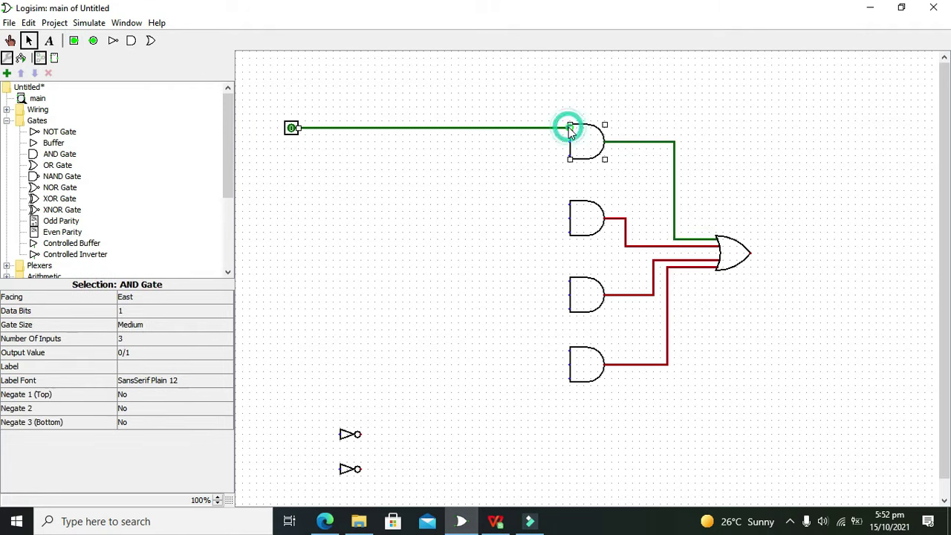
left_click(74, 41)
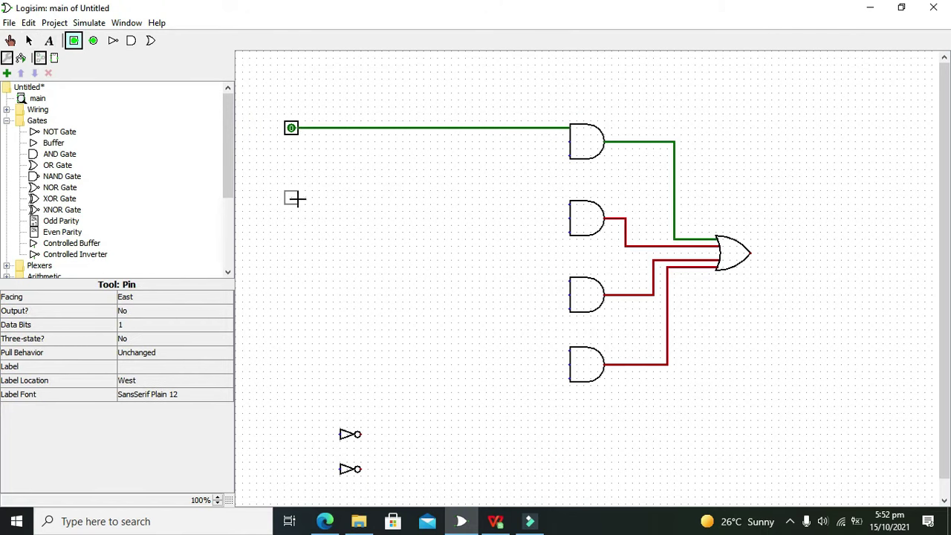
left_click(296, 205)
left_click(551, 217)
left_click_drag(568, 205, 299, 205)
left_click(299, 204)
Add a third input pin and wire it to the third AND gate's top input
left_click(73, 40)
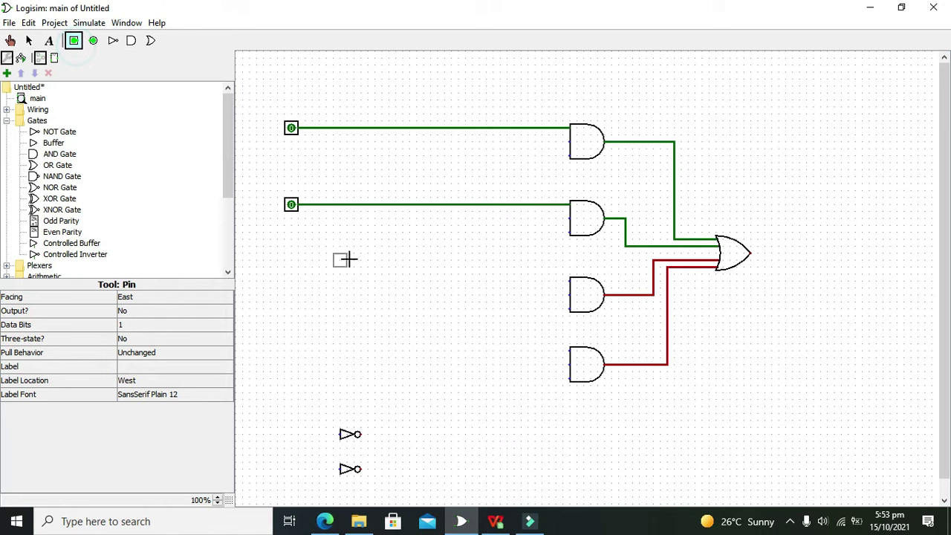
left_click(286, 274)
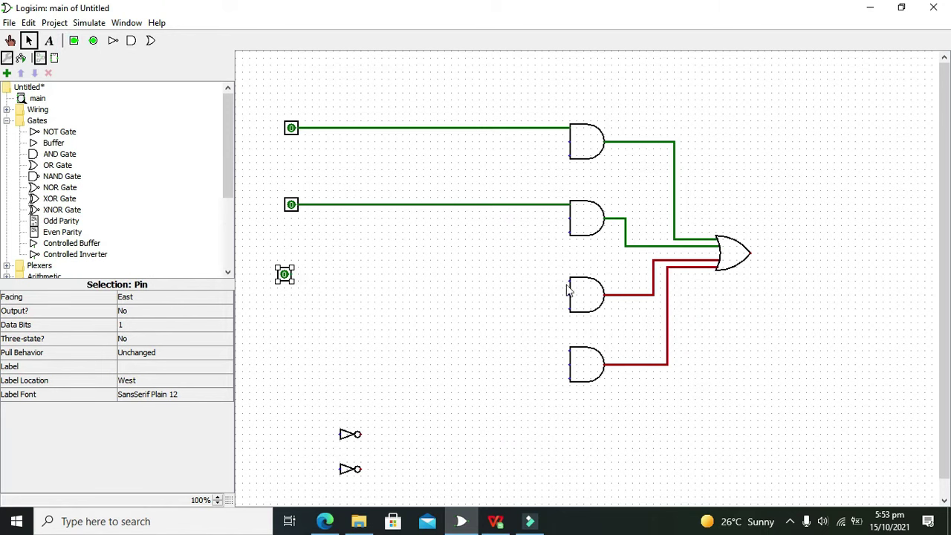
left_click_drag(569, 281, 285, 281)
left_click(304, 274)
left_click(292, 264)
left_click(306, 277)
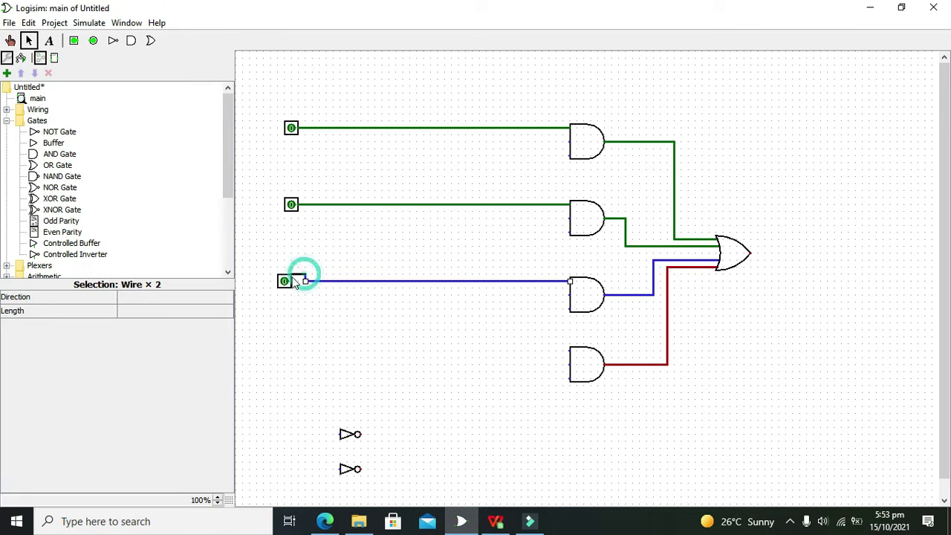
left_click(307, 284)
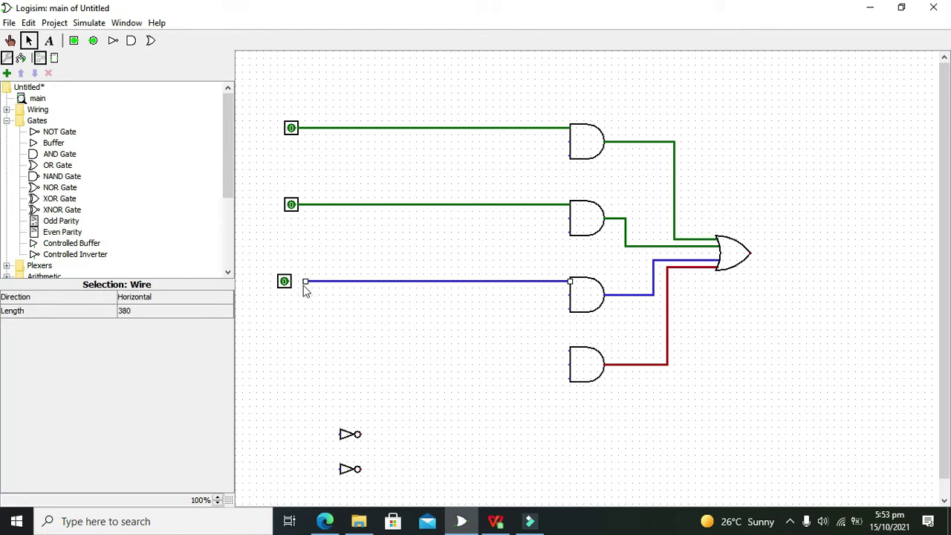
left_click_drag(304, 282, 292, 280)
left_click(349, 308)
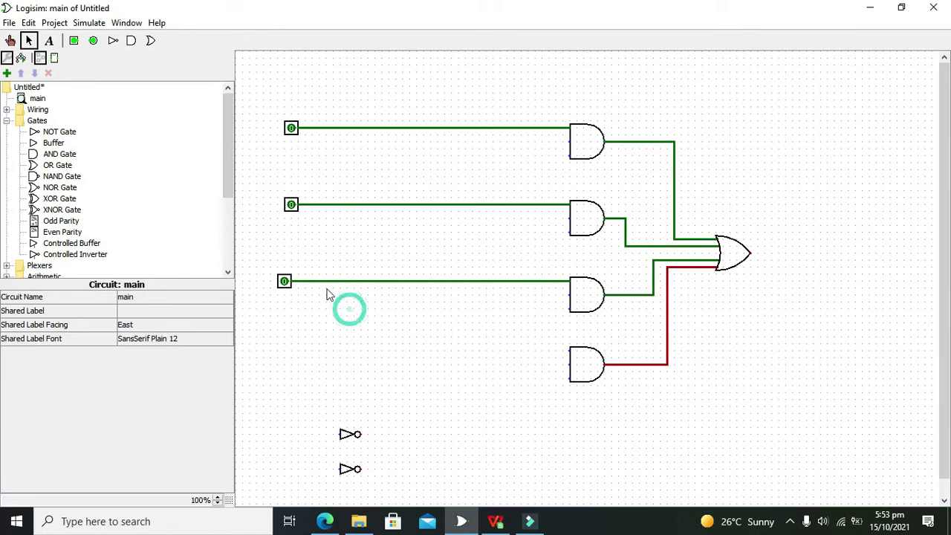
Add a fourth input pin for the bottom AND gate and align all four pins vertically
left_click(74, 41)
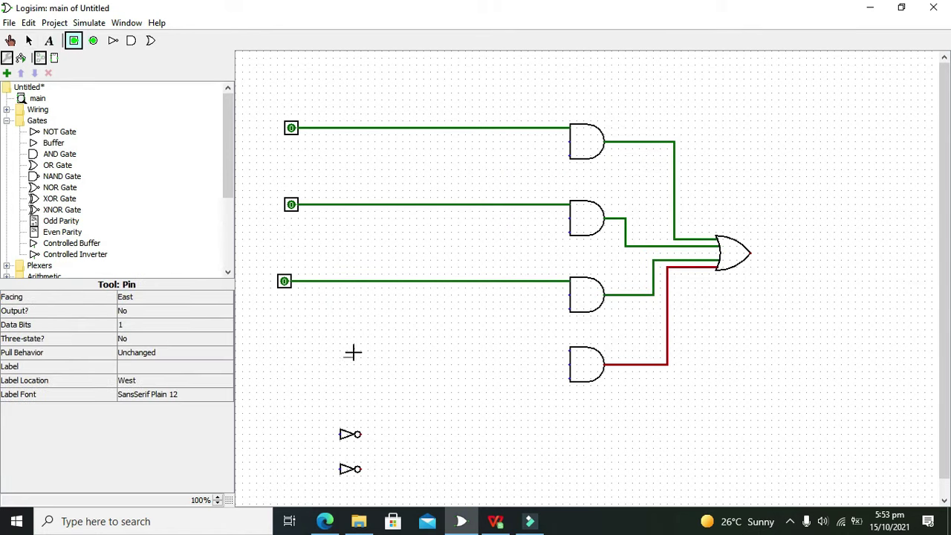
left_click(296, 356)
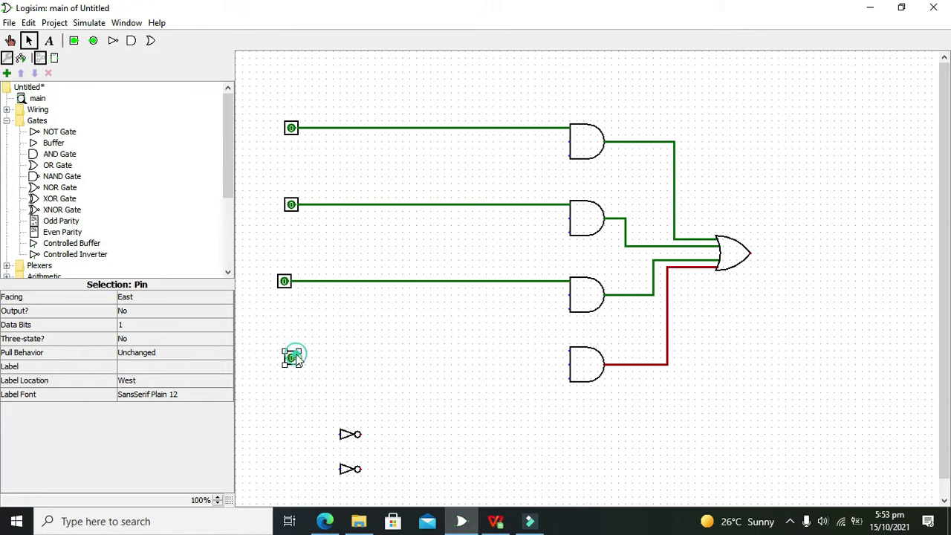
left_click_drag(569, 351, 285, 351)
left_click(311, 354)
left_click(334, 341)
left_click(306, 350)
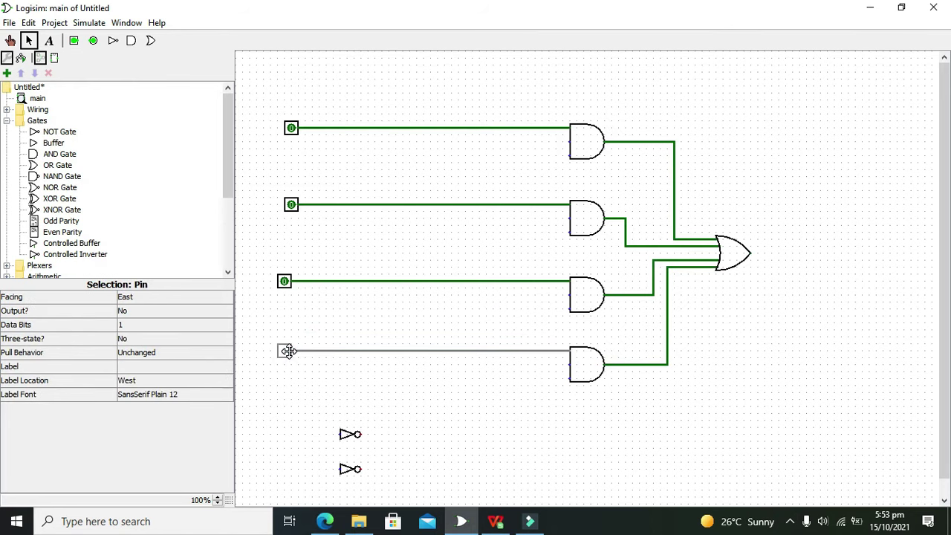
left_click(336, 317)
left_click_drag(293, 202, 286, 205)
left_click(314, 182)
left_click_drag(300, 128, 292, 127)
left_click(351, 166)
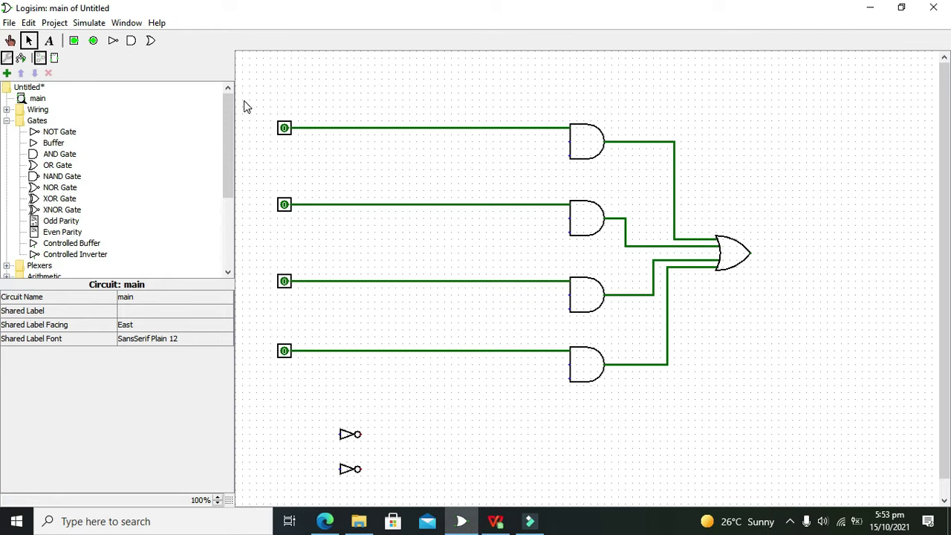
Place an output pin on the top input wire
left_click(93, 40)
left_click(462, 134)
left_click(777, 244)
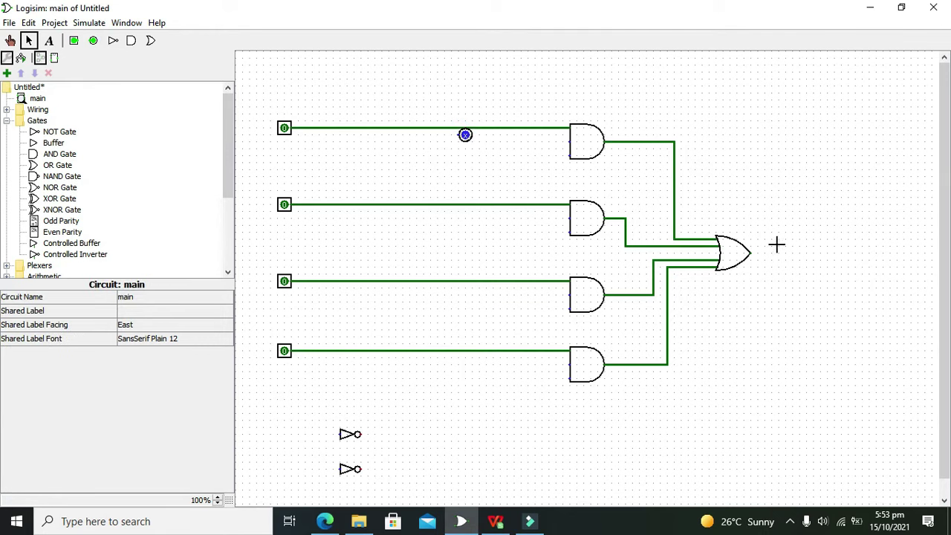
left_click(93, 40)
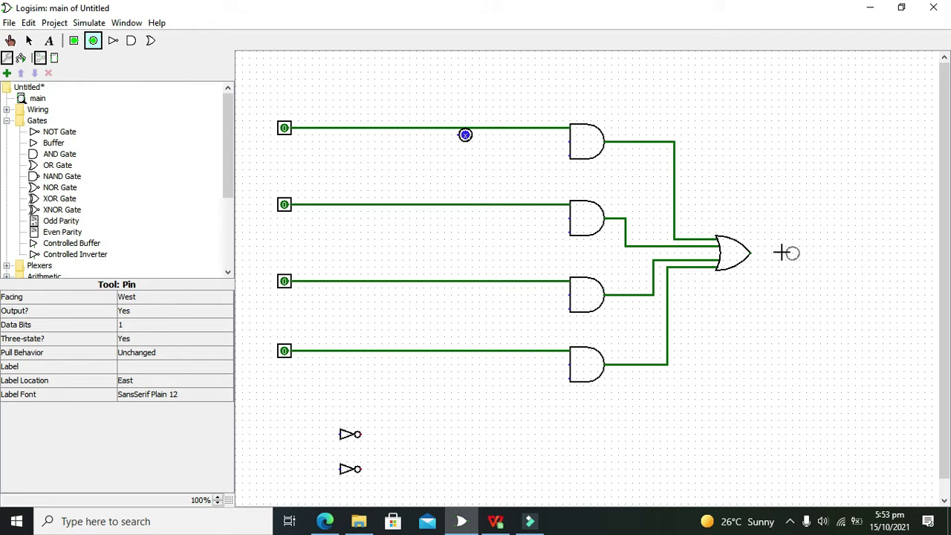
Wire an output pin right of the OR gate to its output and delete the leftover stub
left_click(791, 251)
right_click(786, 255)
left_click(759, 262)
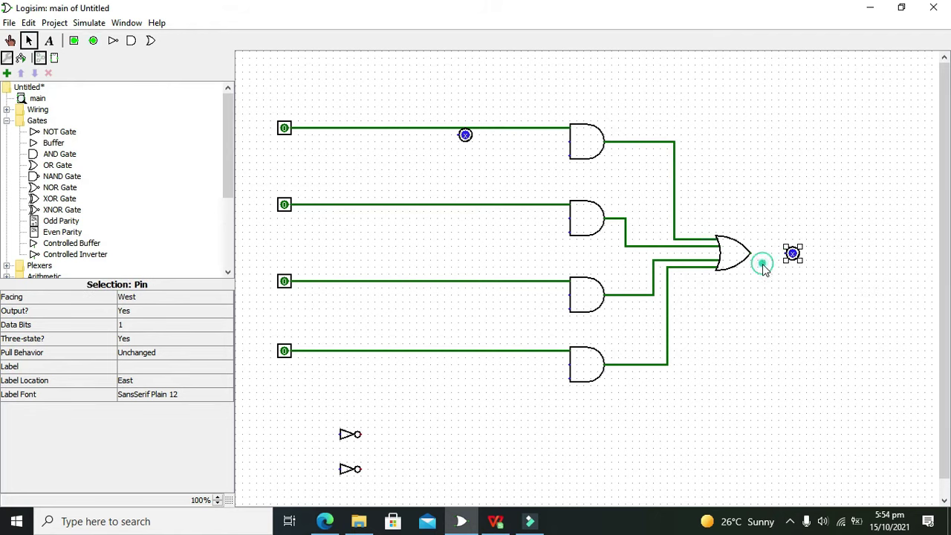
left_click_drag(748, 254, 787, 260)
left_click(471, 146)
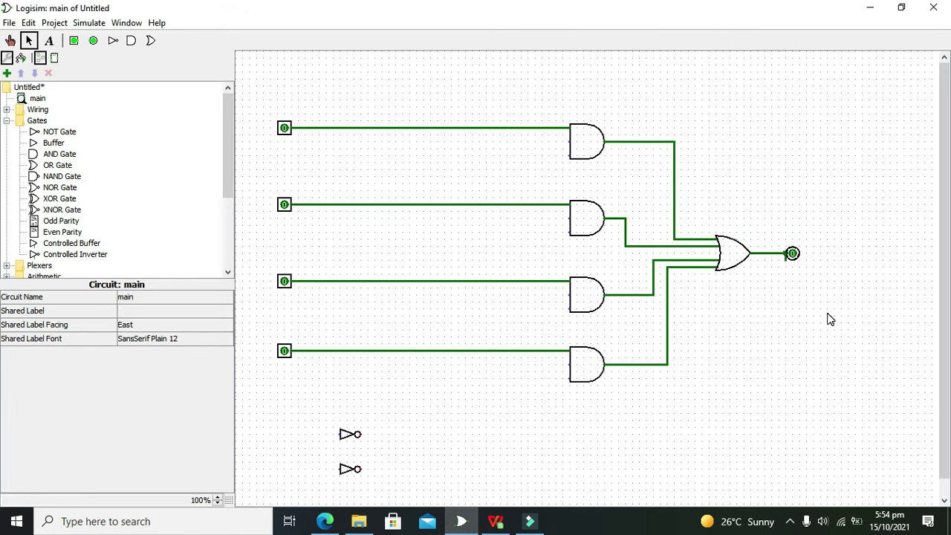
left_click(788, 260)
left_click(794, 269)
left_click_drag(794, 259, 821, 256)
left_click(792, 273)
left_click(786, 258)
key("Delete")
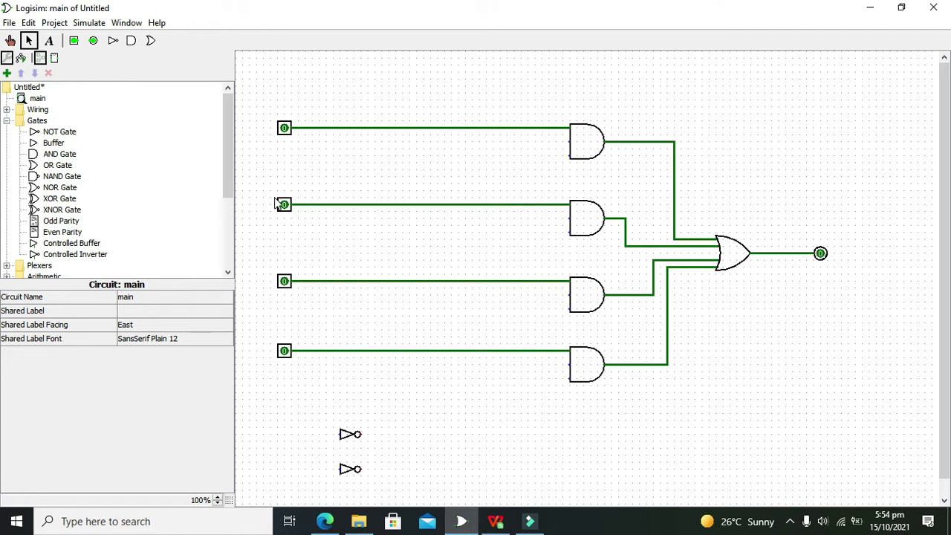
Add two input pins left of the NOT gates and wire each into its gate's input
left_click(74, 40)
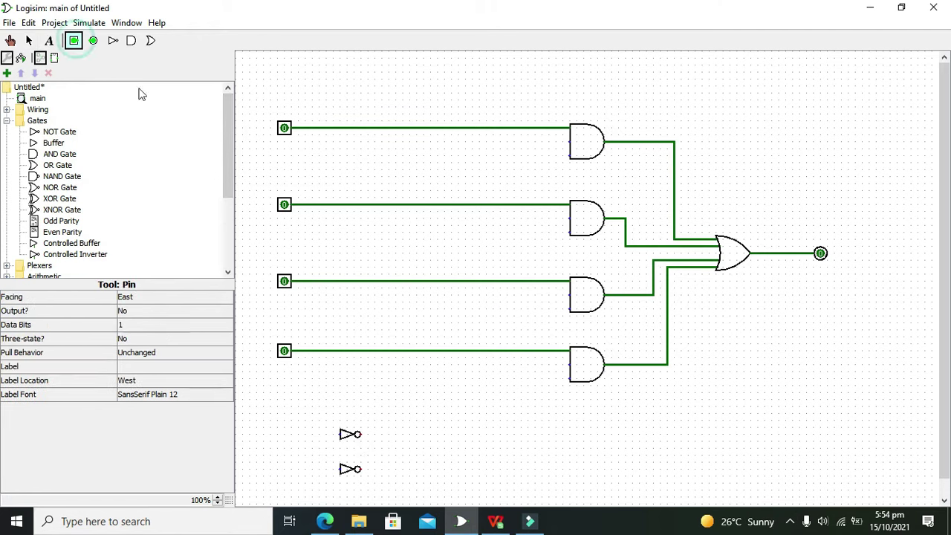
left_click(304, 434)
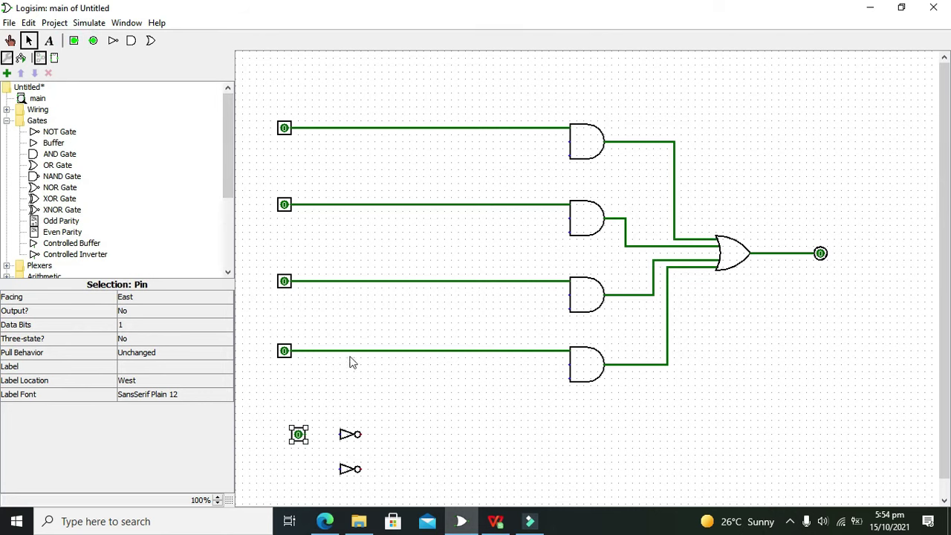
left_click(74, 40)
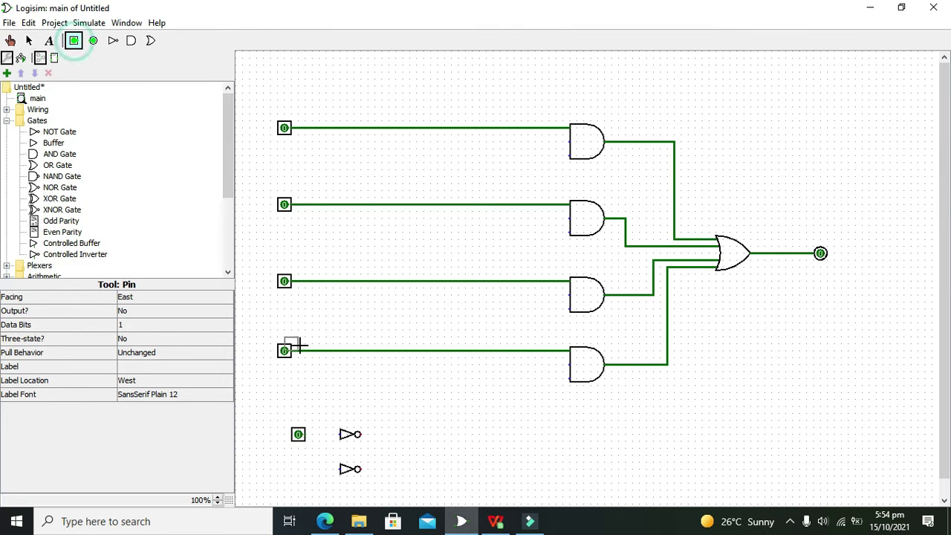
left_click(299, 468)
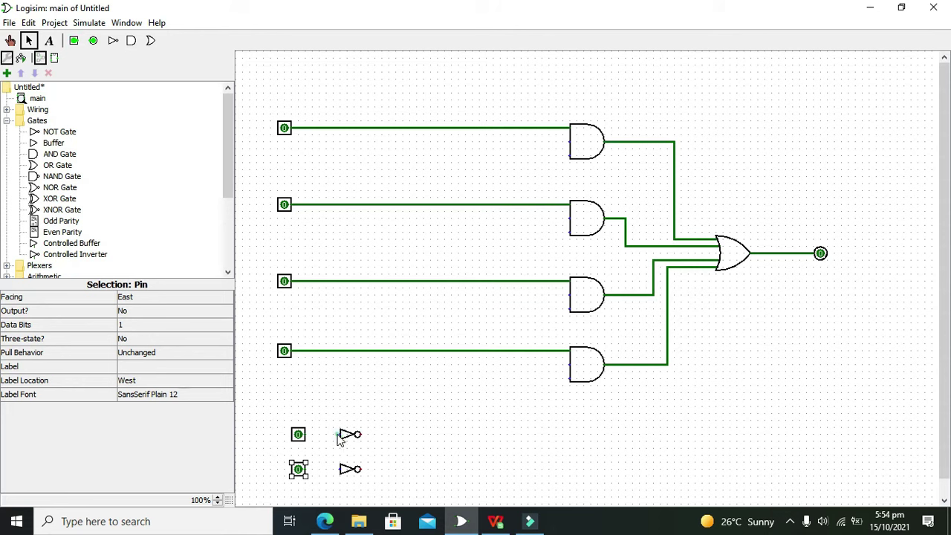
left_click_drag(339, 434, 304, 435)
left_click(340, 471)
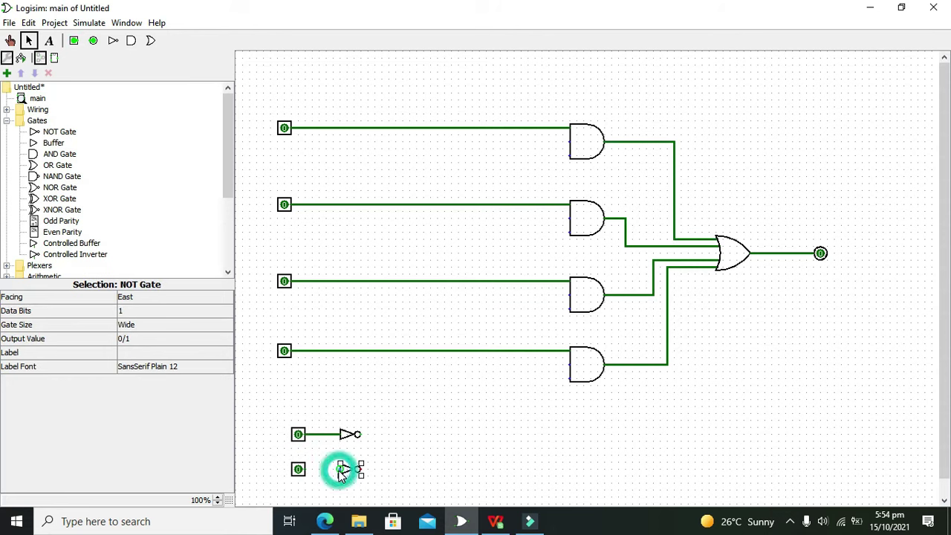
left_click(338, 468)
left_click_drag(338, 468, 308, 471)
left_click(429, 450)
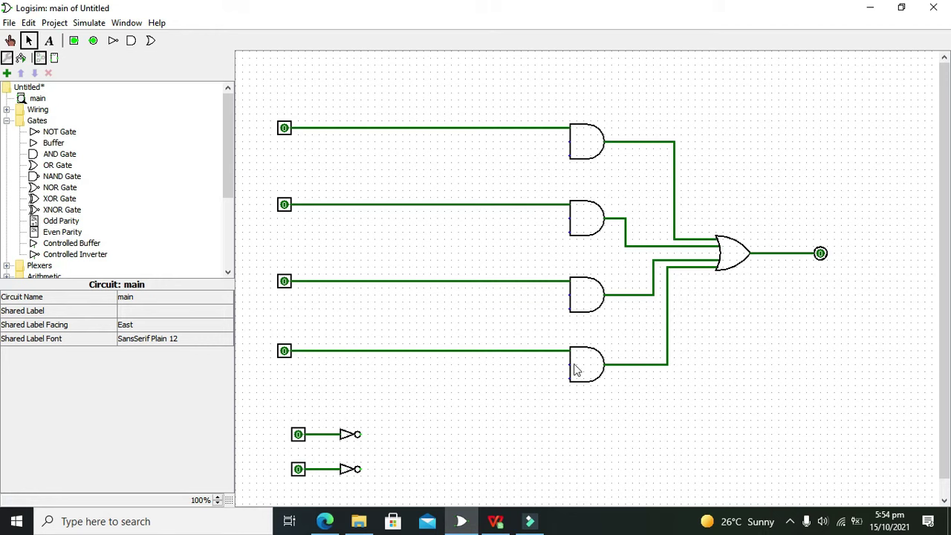
Wire both NOT gate outputs into the bottom AND gate's remaining inputs
mouse_move(556, 364)
left_mouse_down()
mouse_move(450, 401)
mouse_move(393, 436)
mouse_move(402, 434)
left_mouse_up()
left_click(439, 436)
left_click_drag(567, 380, 424, 470)
left_click(449, 466)
left_click_drag(360, 469, 423, 470)
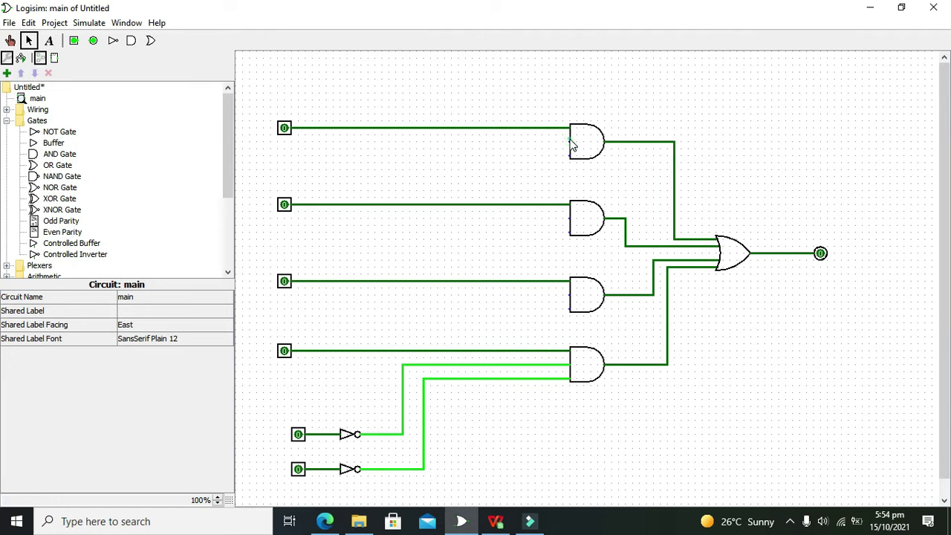
Connect both select-line pins to the top AND gate's second and third inputs
left_click_drag(569, 143, 319, 440)
left_click_drag(569, 155, 326, 468)
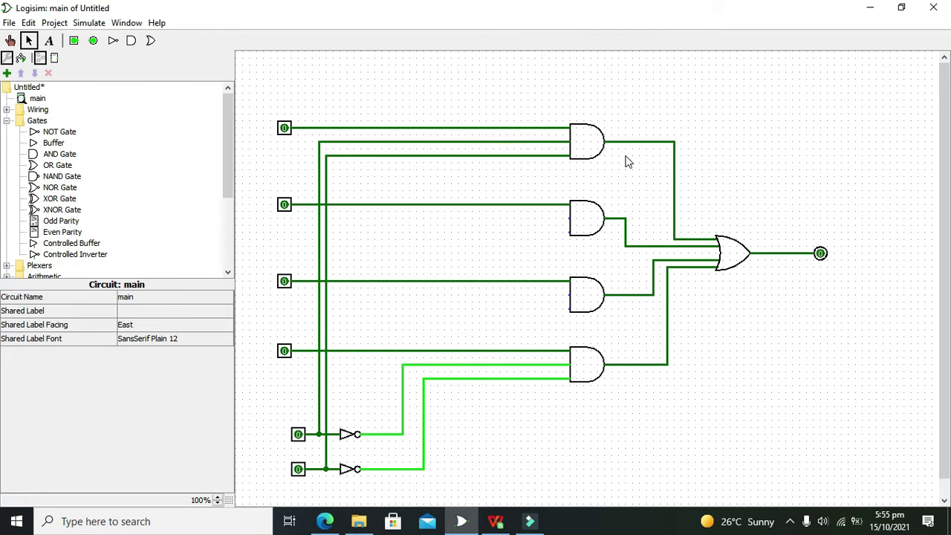
left_click(582, 148)
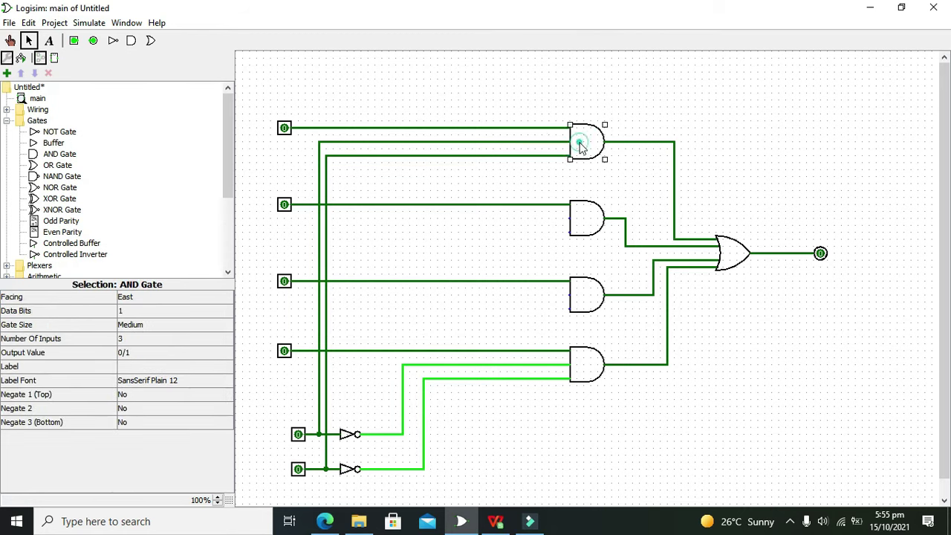
left_click(491, 192)
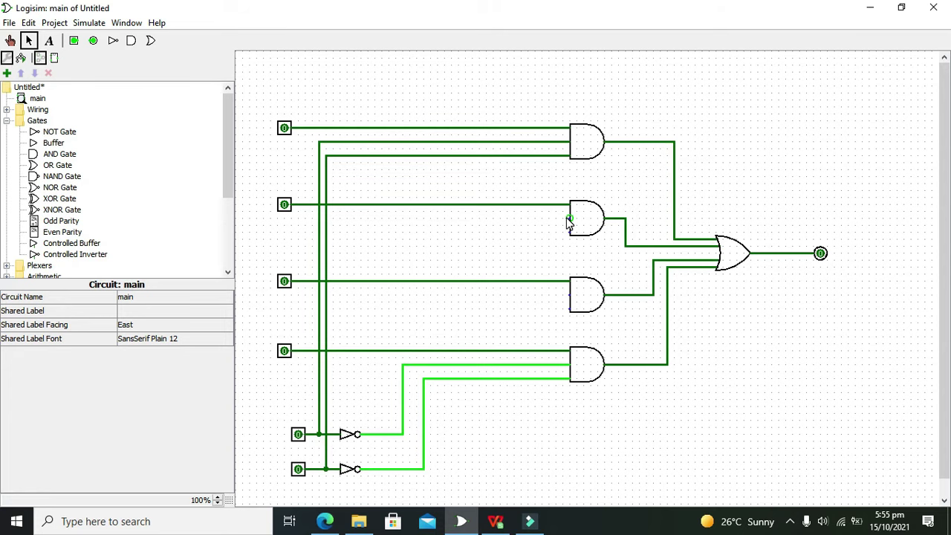
Wire the second AND gate's input to the inverted select line
left_click_drag(568, 221, 445, 365)
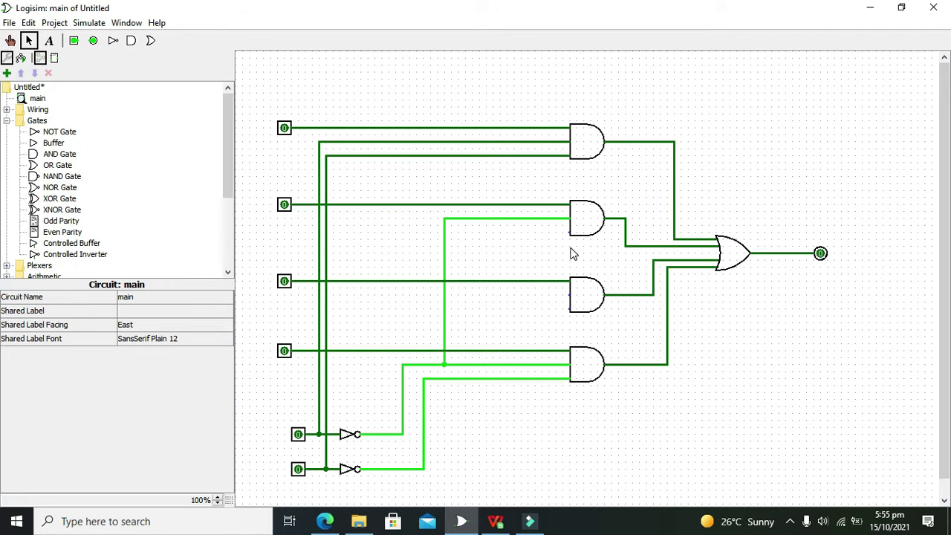
mouse_move(569, 233)
left_mouse_down()
mouse_move(389, 276)
mouse_move(359, 246)
mouse_move(326, 238)
left_mouse_up()
left_click(356, 257)
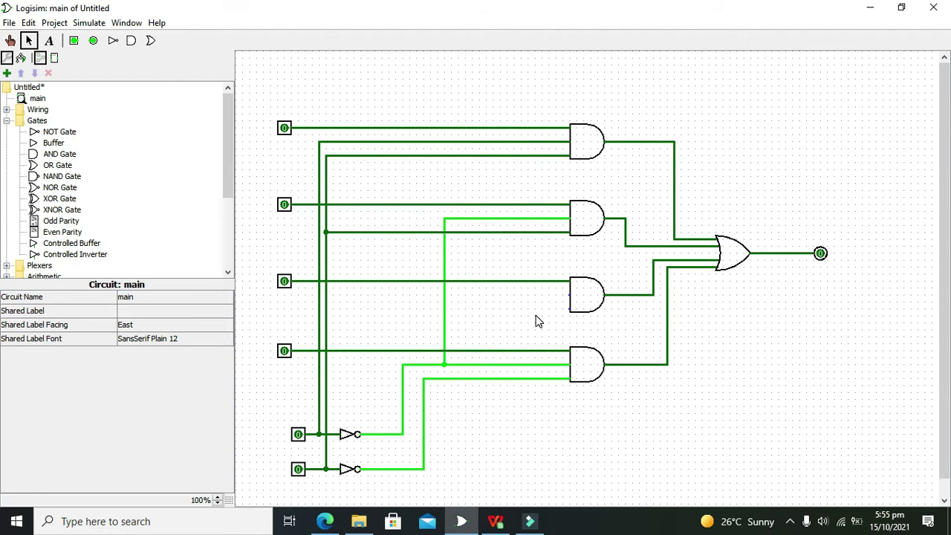
left_click(570, 297)
Run a wire from the third AND gate's lower input and delete the stray wire stub
left_click_drag(565, 295, 362, 320)
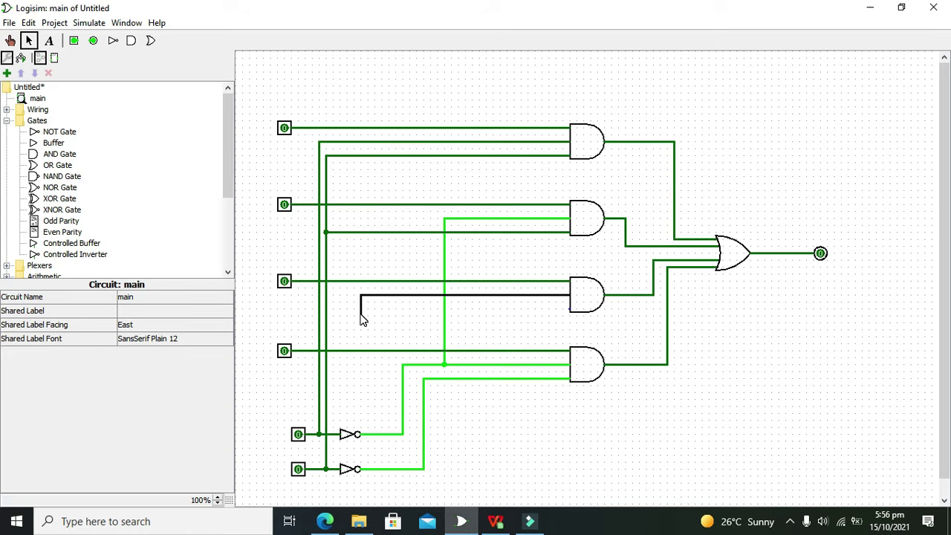
left_click_drag(362, 319, 360, 295)
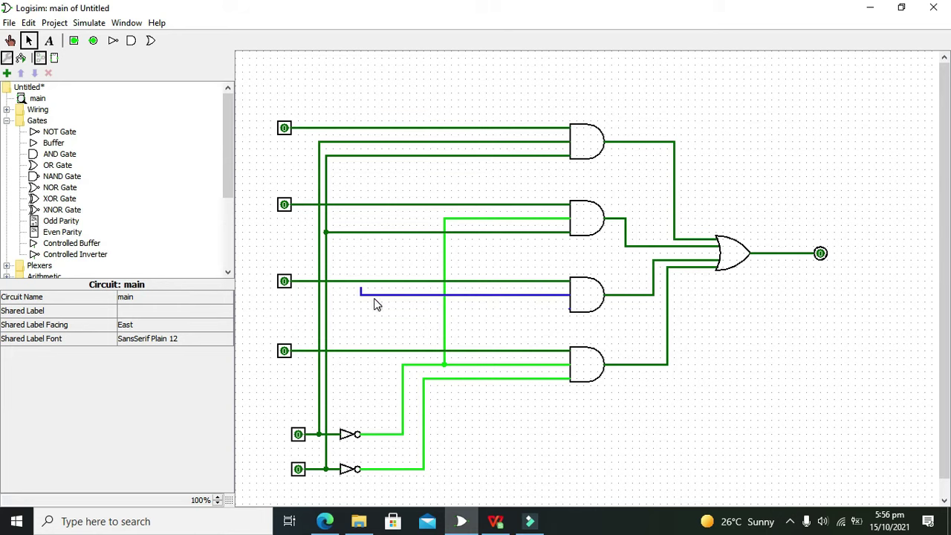
left_click(361, 290)
right_click(361, 294)
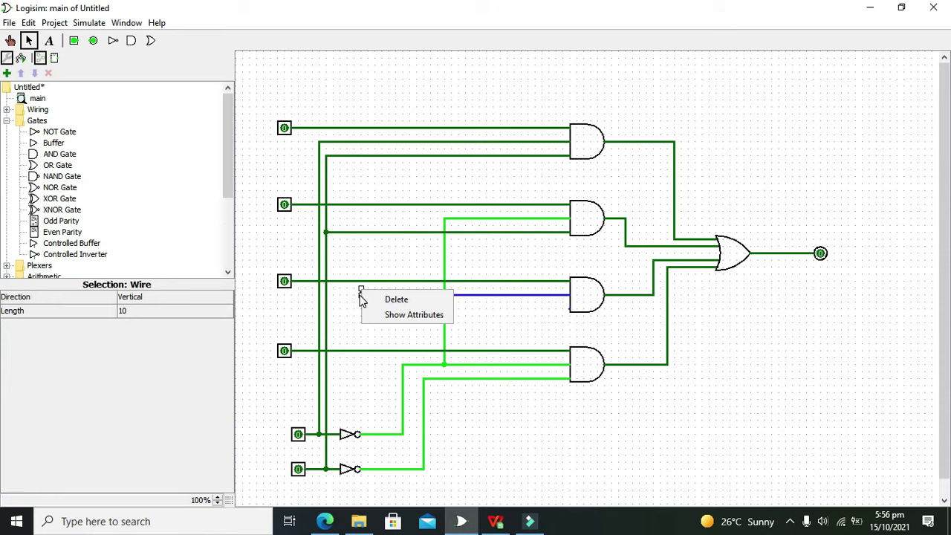
left_click(381, 298)
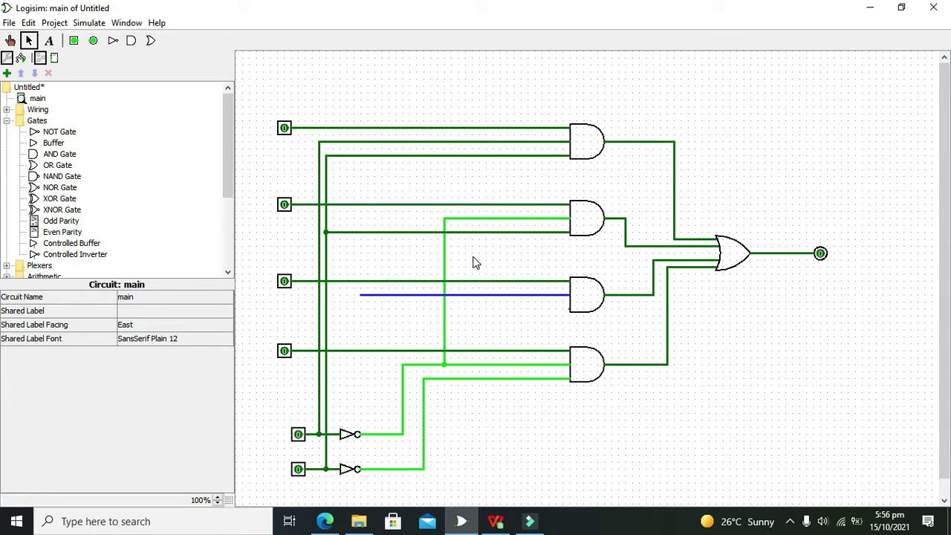
Attach the loose wire to the lower inverter's output and wire the third gate's bottom input to the upper select line
left_click(445, 312)
left_click(509, 308)
left_click(387, 297)
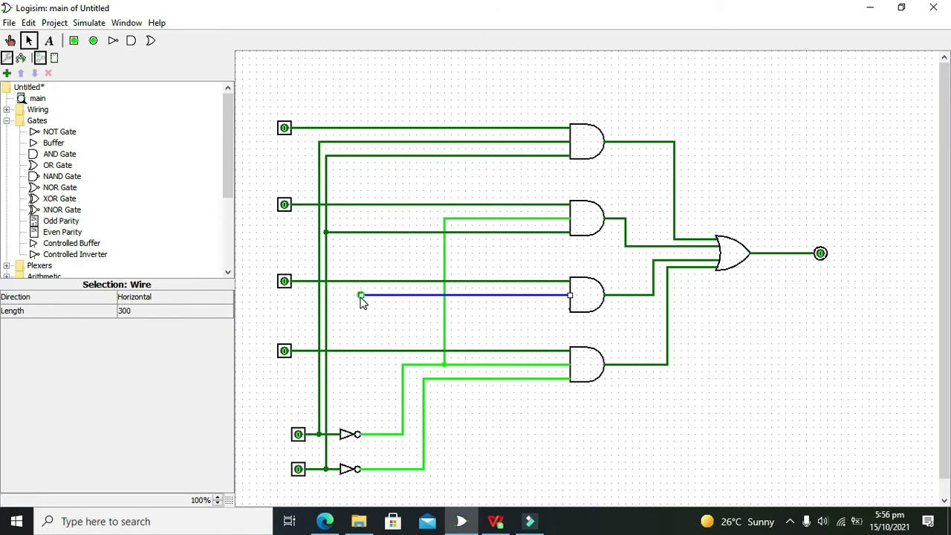
left_click_drag(361, 298, 375, 469)
left_click(361, 361)
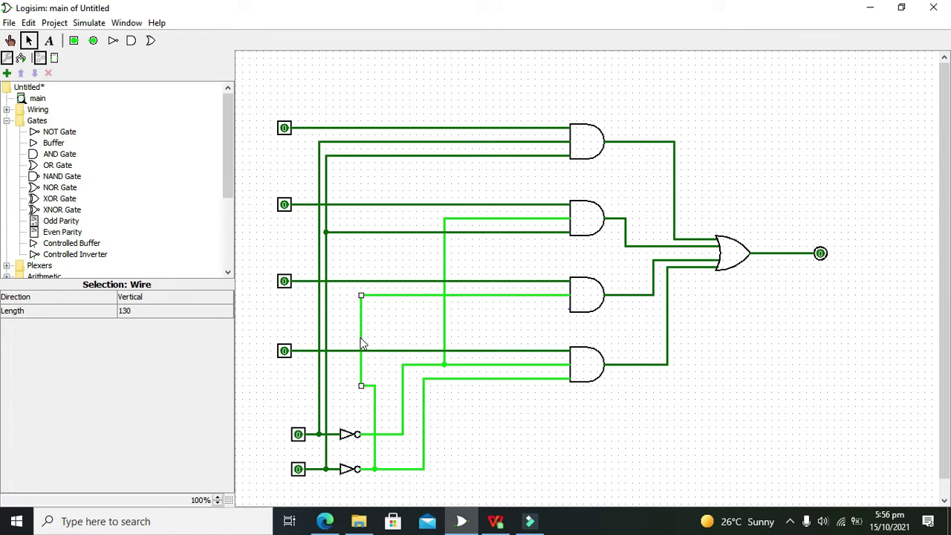
left_click_drag(361, 341, 373, 334)
left_click(412, 331)
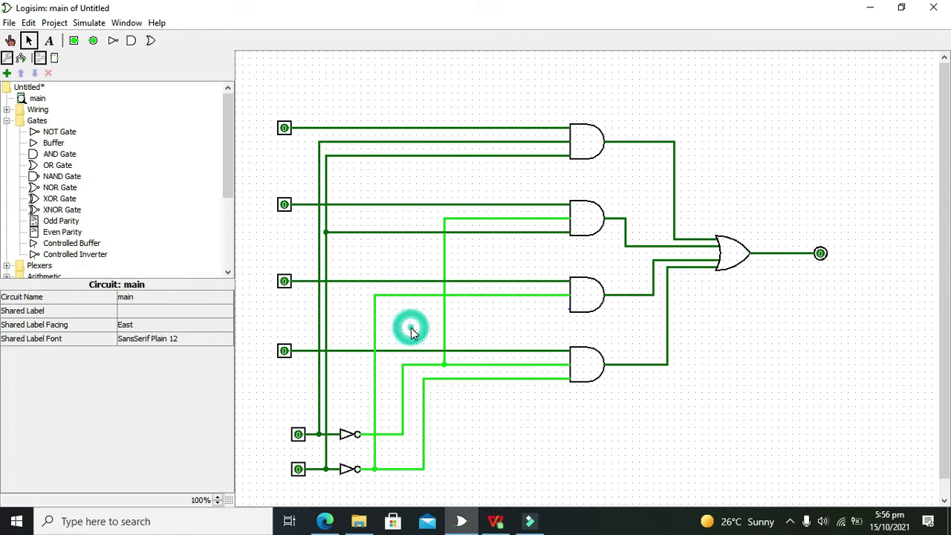
left_click_drag(524, 310, 468, 310)
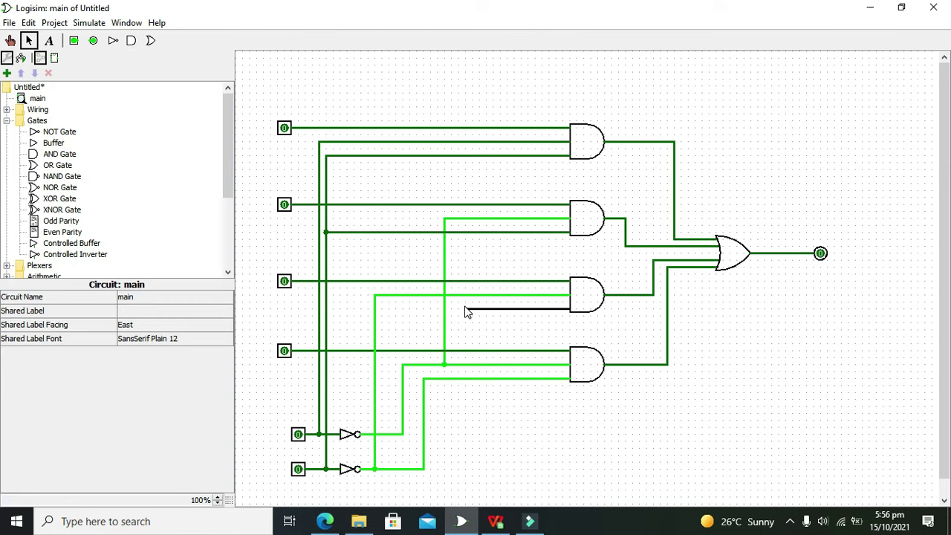
left_click_drag(462, 310, 322, 314)
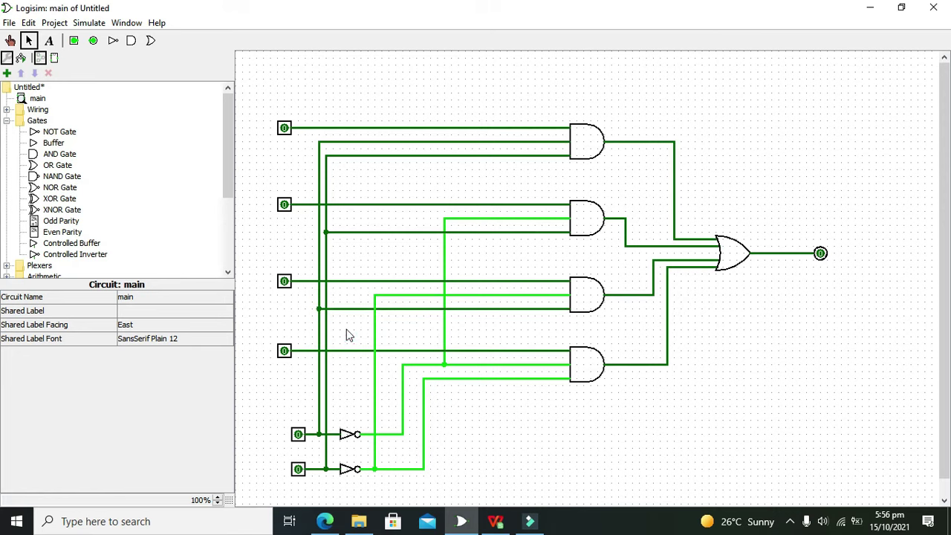
Switch to the Poke tool and turn Simulation Enabled off and back on
left_click(346, 331)
left_click(13, 41)
left_click(88, 22)
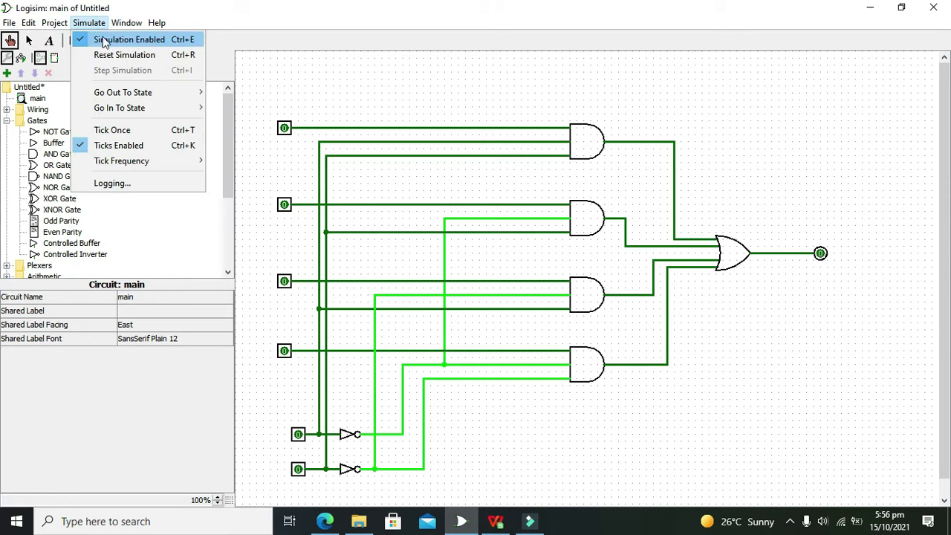
left_click(104, 40)
left_click(94, 23)
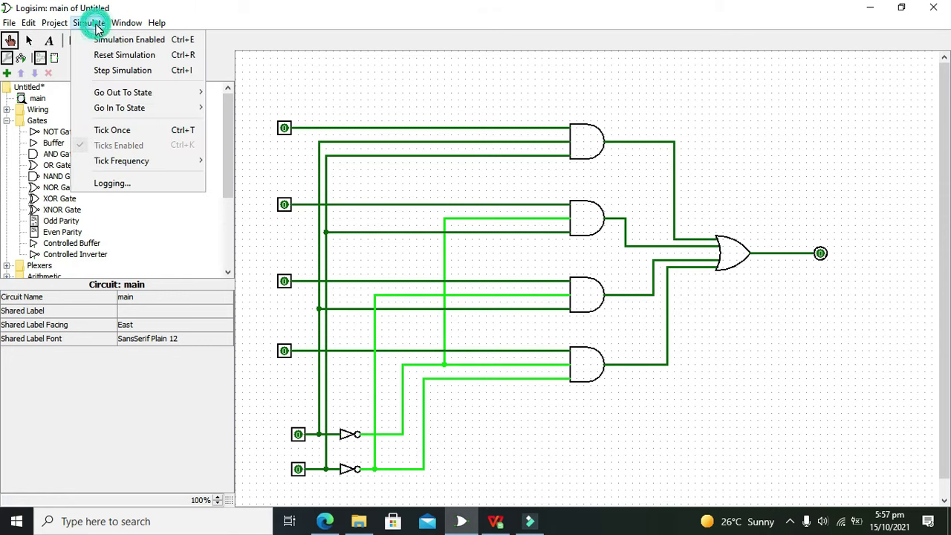
left_click(90, 40)
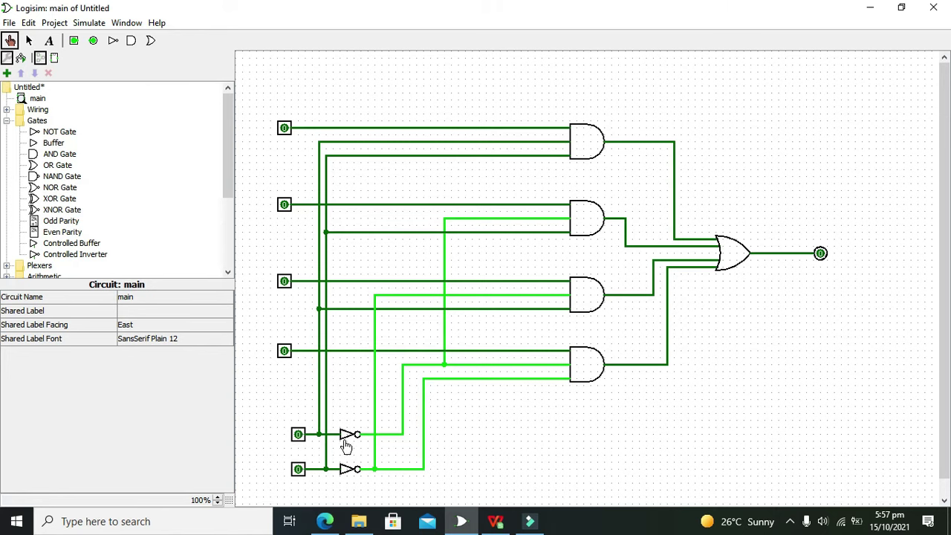
With both select lines at 0, toggle each of the four data inputs to watch the output
left_click(284, 129)
left_click(285, 129)
left_click(285, 129)
left_click(284, 129)
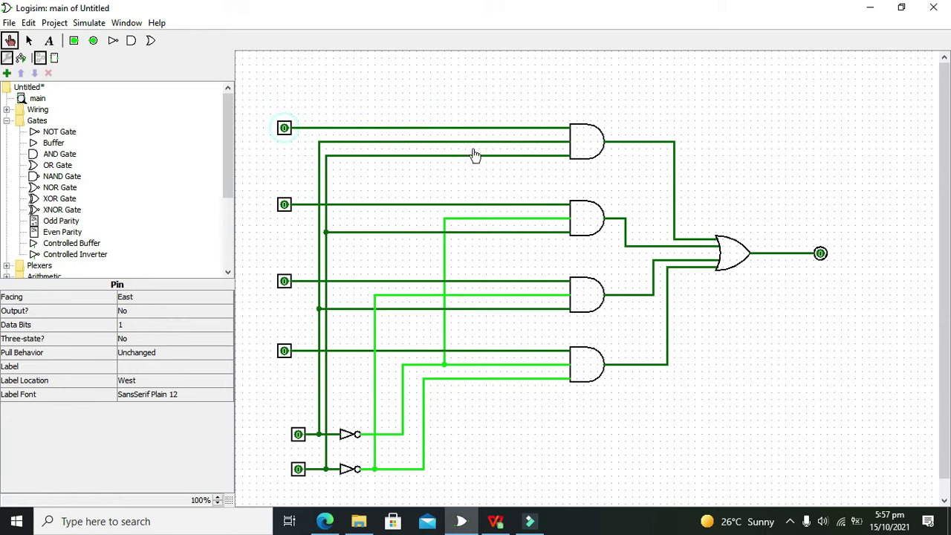
double_click(285, 206)
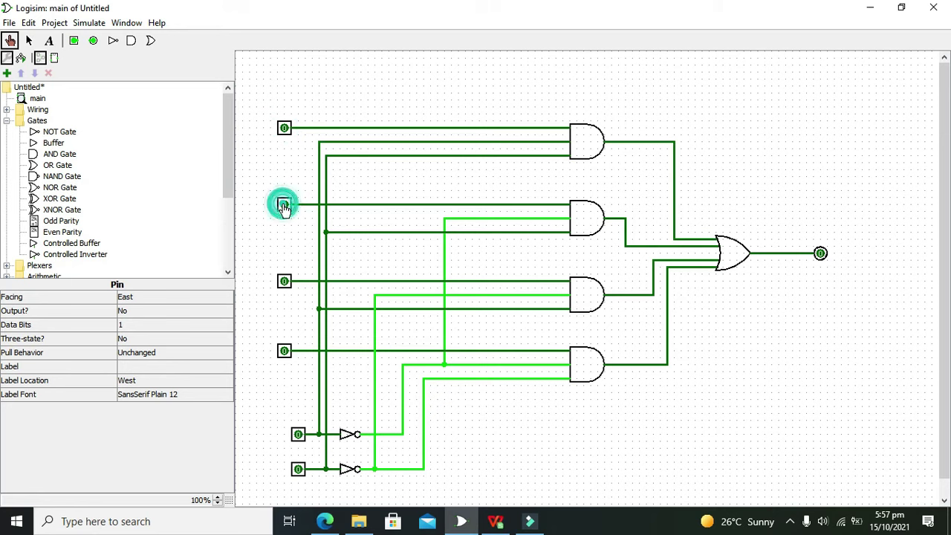
left_click(285, 284)
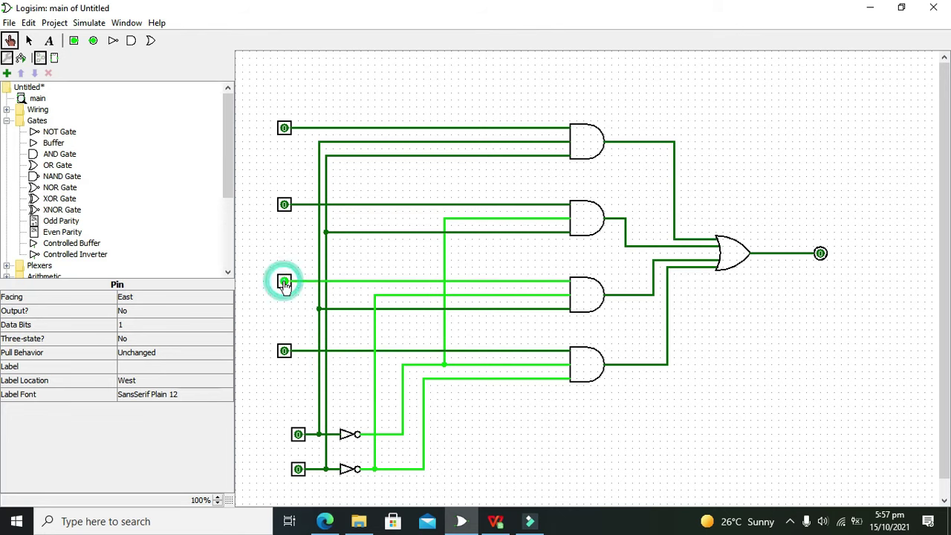
left_click(262, 291)
left_click(286, 353)
left_click(286, 354)
left_click(286, 353)
double_click(286, 353)
left_click(286, 354)
left_click(286, 353)
left_click(286, 353)
left_click(286, 354)
left_click(286, 354)
left_click(236, 327)
left_click(249, 331)
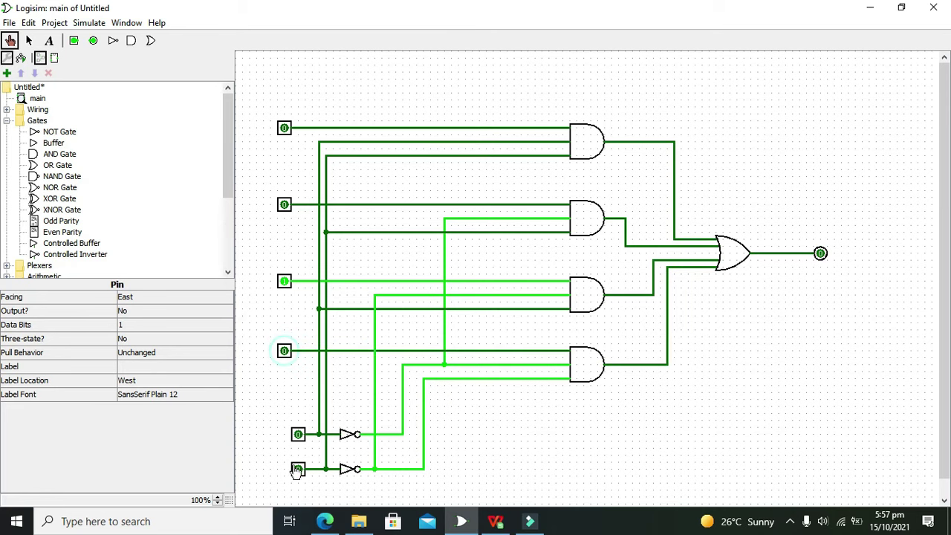
Try each select line, then with the first select at 1 toggle the third and fourth data inputs
left_click(298, 435)
left_click(298, 434)
left_click(298, 470)
left_click(297, 469)
left_click(297, 435)
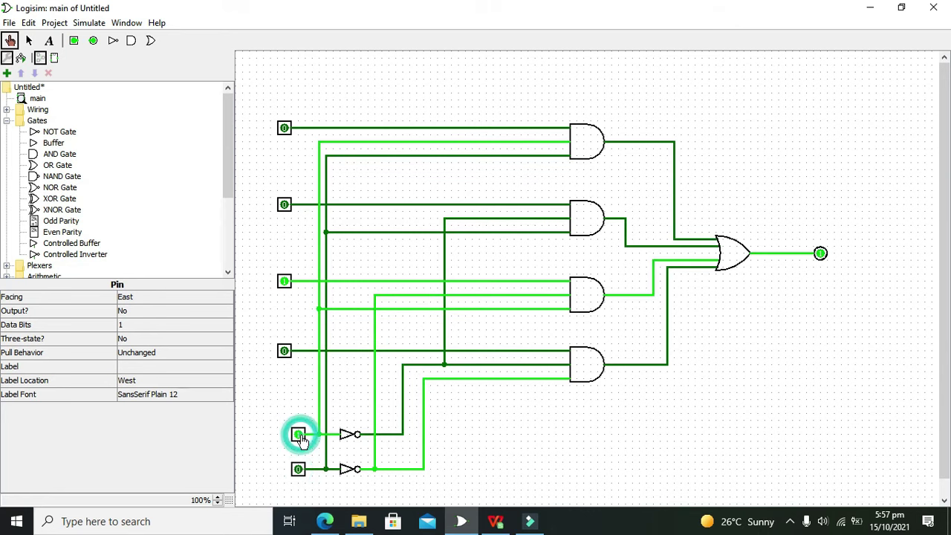
left_click(284, 282)
left_click(285, 282)
left_click(284, 282)
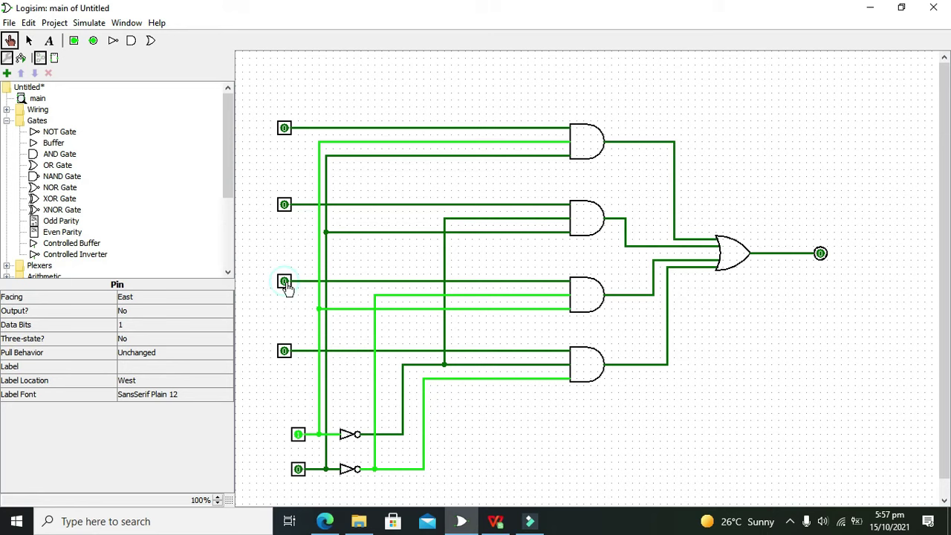
left_click(285, 284)
left_click(285, 283)
left_click(286, 284)
left_click(285, 284)
left_click(285, 283)
left_click(285, 353)
left_click(285, 354)
left_click(285, 353)
left_click(285, 354)
left_click(286, 353)
left_click(285, 354)
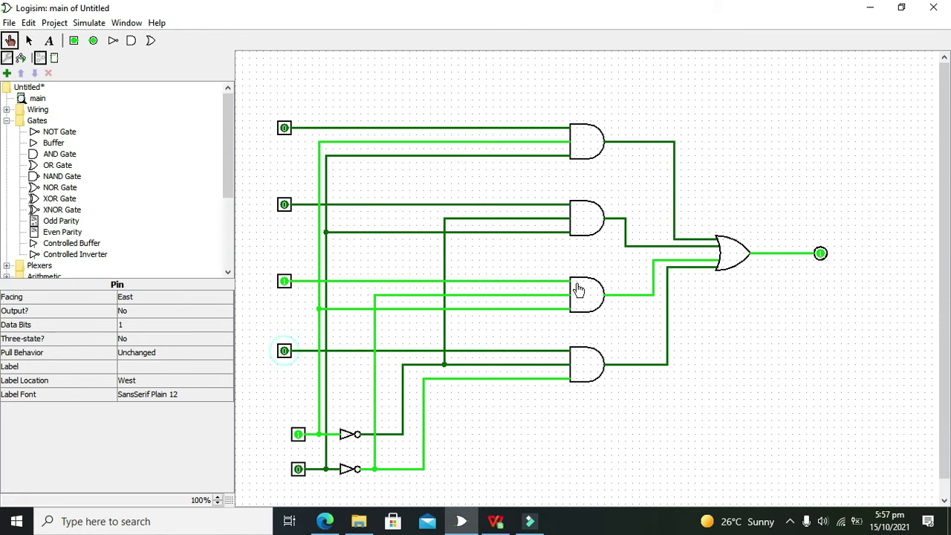
left_click(285, 281)
left_click(284, 281)
left_click(284, 282)
left_click(285, 282)
left_click(284, 281)
left_click(285, 282)
left_click(285, 281)
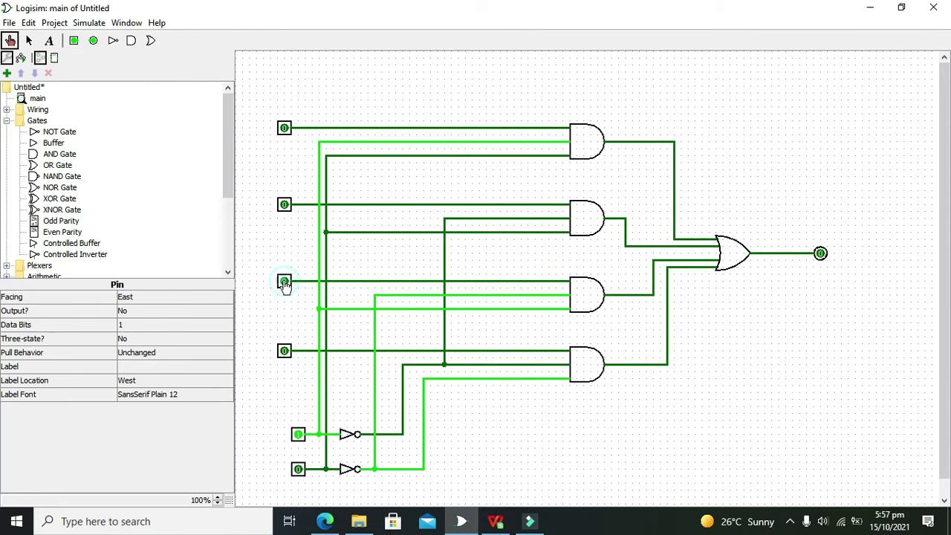
left_click(285, 282)
left_click(284, 282)
left_click(285, 281)
left_click(285, 282)
Set the first select line to 0 and the second to 1, then toggle the second data input
left_click(375, 258)
left_click(298, 434)
left_click(298, 469)
left_click(285, 206)
left_click(285, 207)
left_click(285, 205)
left_click(284, 206)
left_click(284, 206)
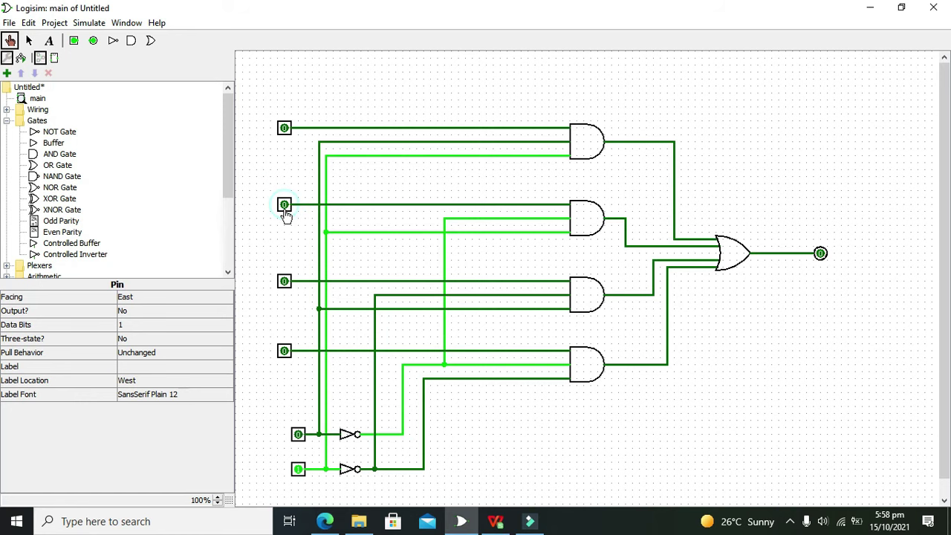
With both select lines at 1, toggle the top data input, then set data inputs to 0, 1, 1
left_click(298, 434)
left_click(284, 129)
left_click(284, 129)
left_click(285, 129)
left_click(284, 129)
left_click(285, 130)
left_click(285, 130)
left_click(284, 130)
left_click(285, 130)
left_click(284, 204)
left_click(285, 282)
left_click(284, 352)
Return the third and fourth data inputs to 0
left_click(285, 282)
left_click(285, 352)
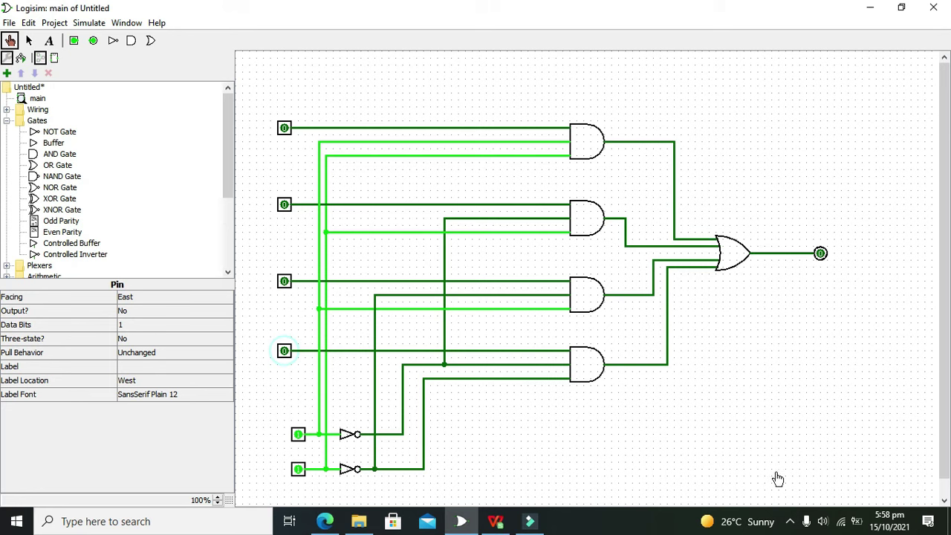
mouse_move(791, 494)
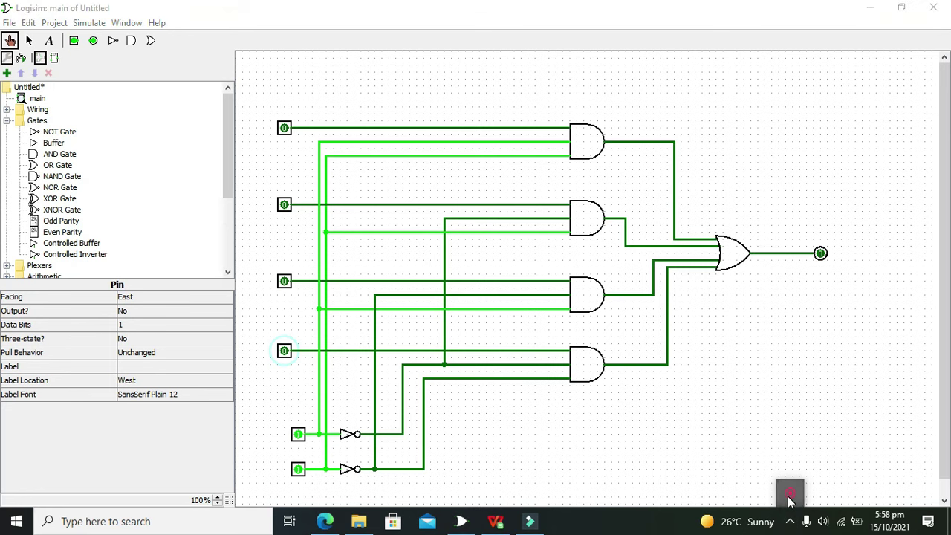